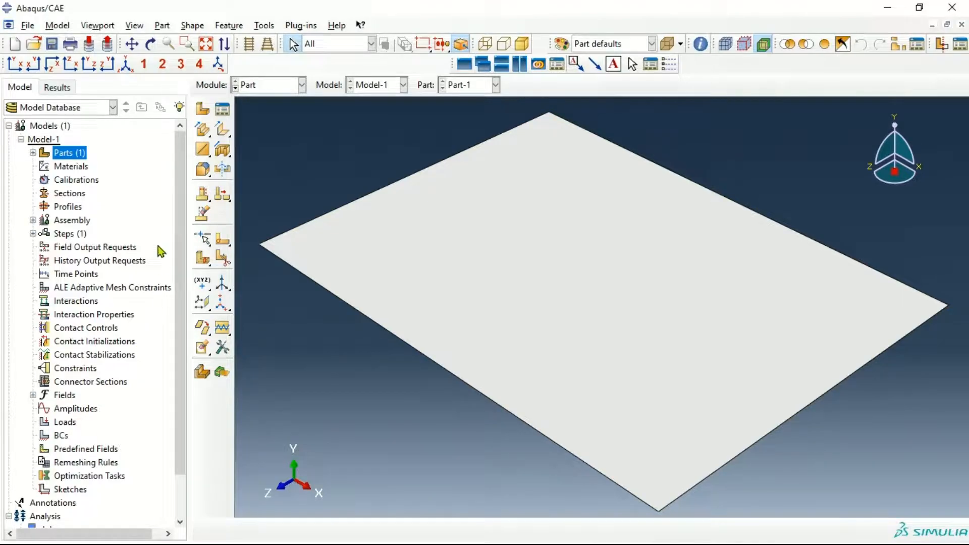
Create a new material and give it a uniform mass density of 25e-8
double_click(72, 167)
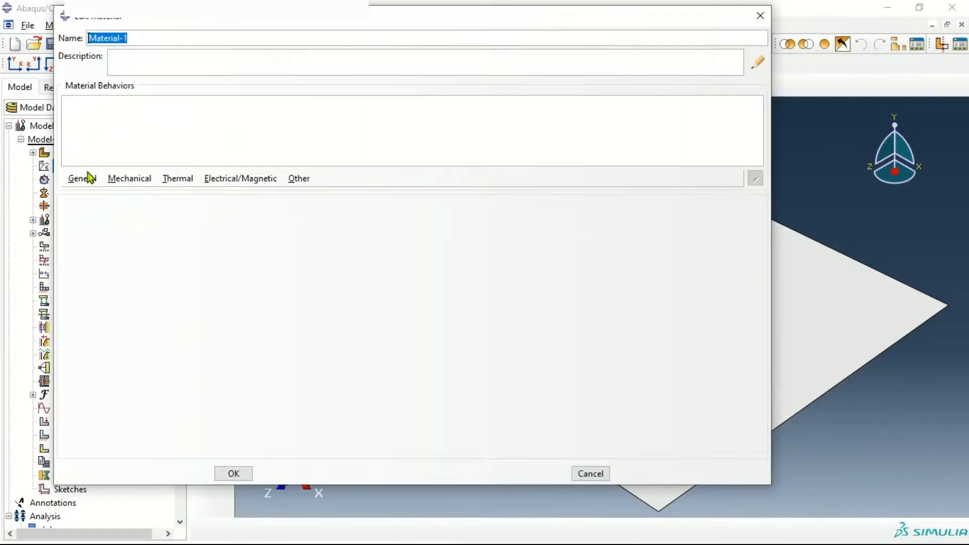
click(82, 178)
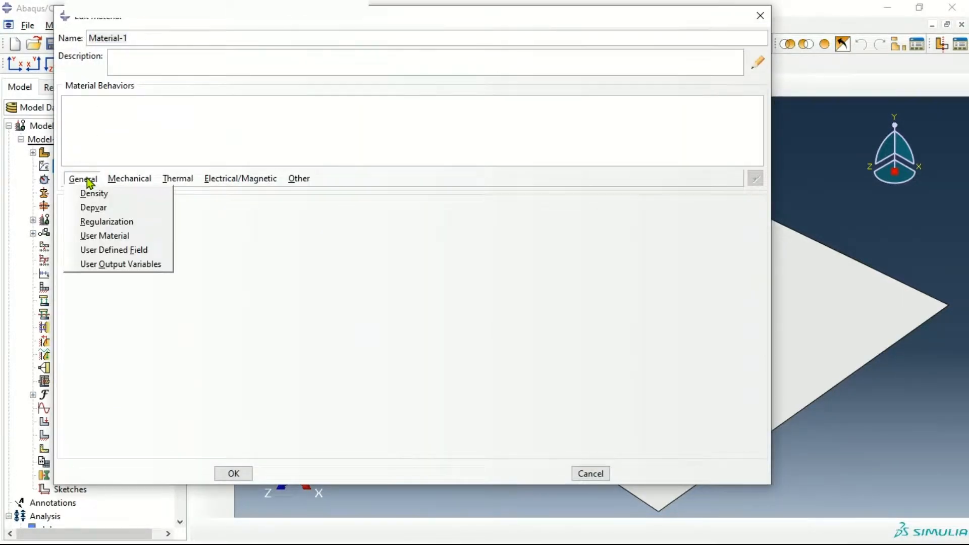
click(94, 194)
click(110, 319)
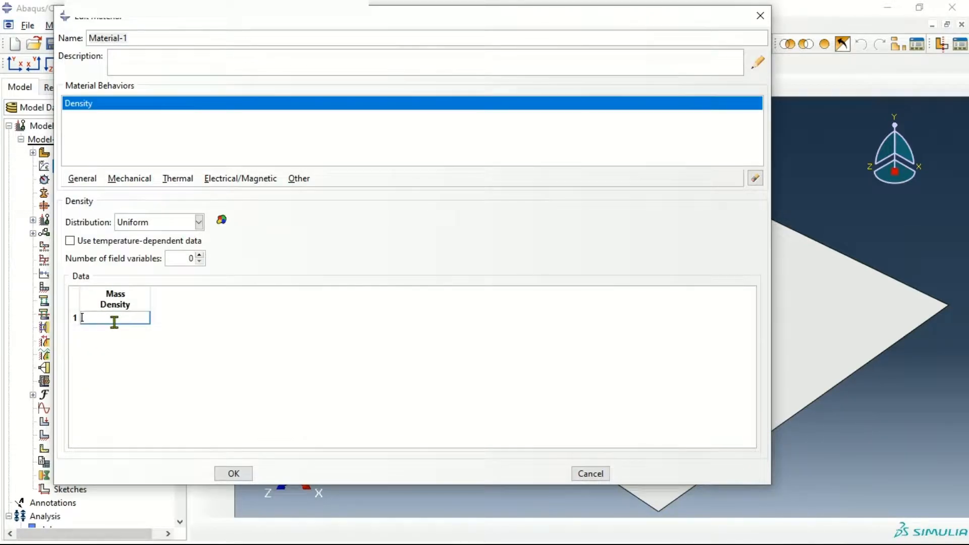
text(25e)
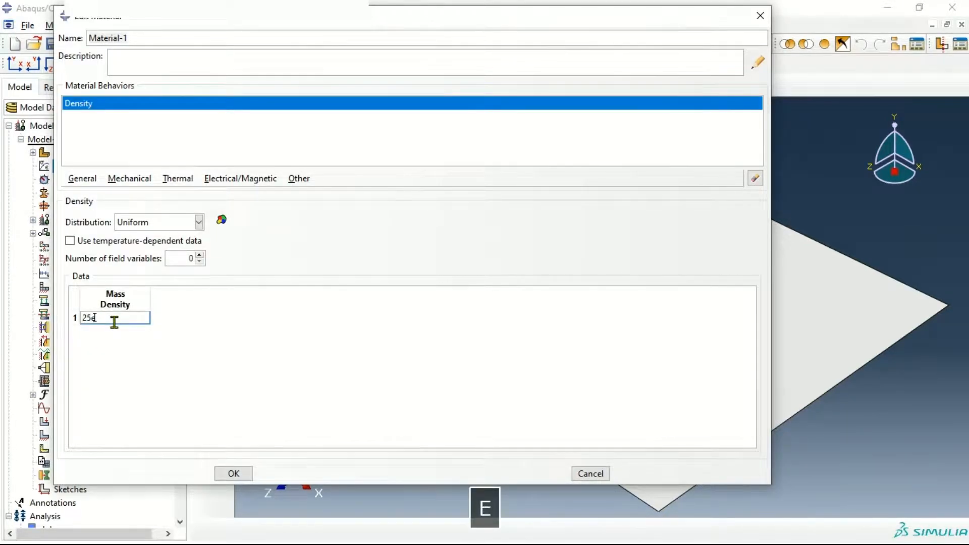
text(-8)
Add isotropic elasticity to the material with Young's modulus 2683.8 and Poisson's ratio 0.2, and save the material
click(126, 182)
mouse_move(158, 196)
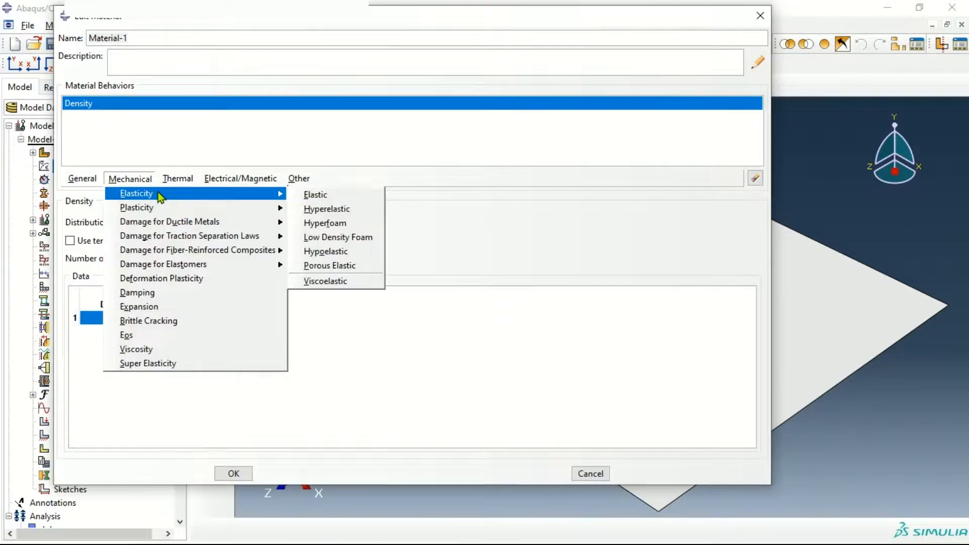
click(319, 200)
click(129, 373)
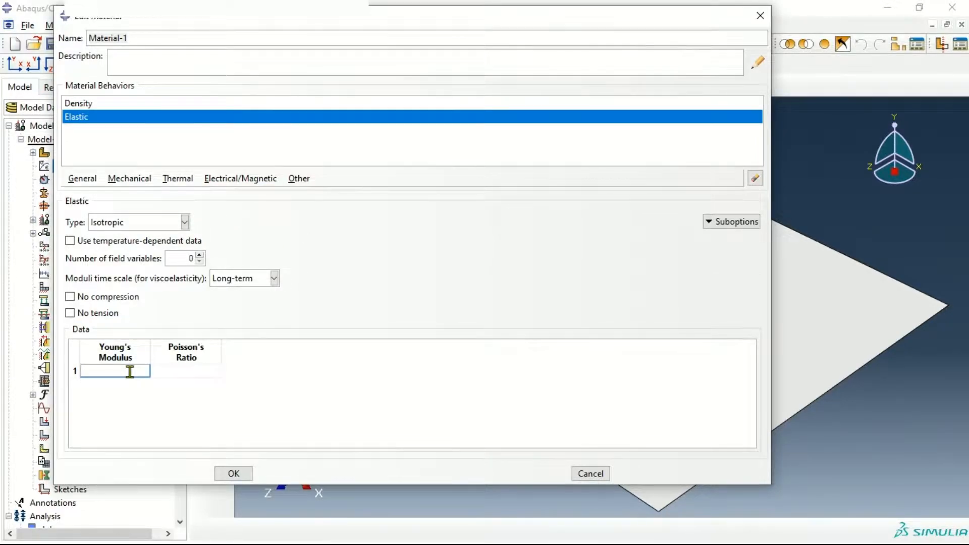
text(260)
text(3)
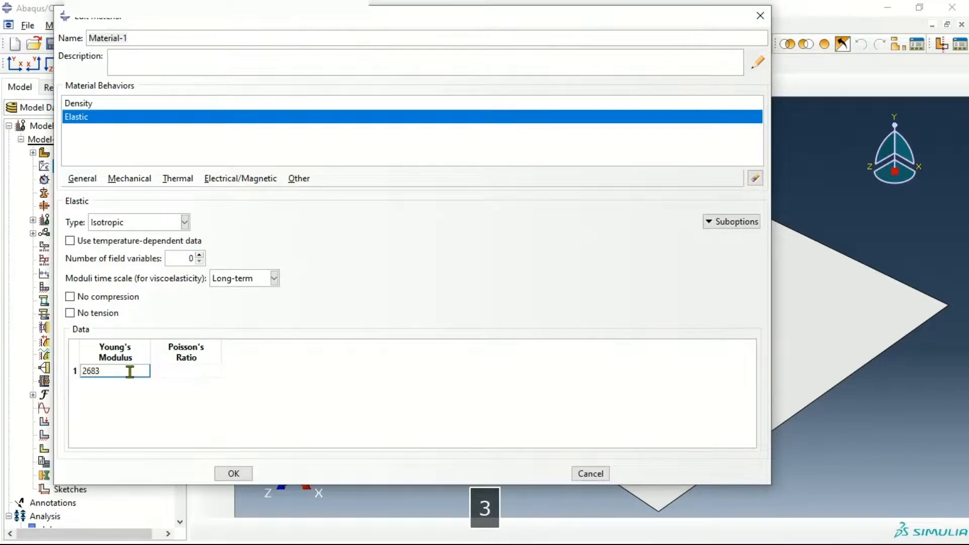
text(.8)
key(Tab)
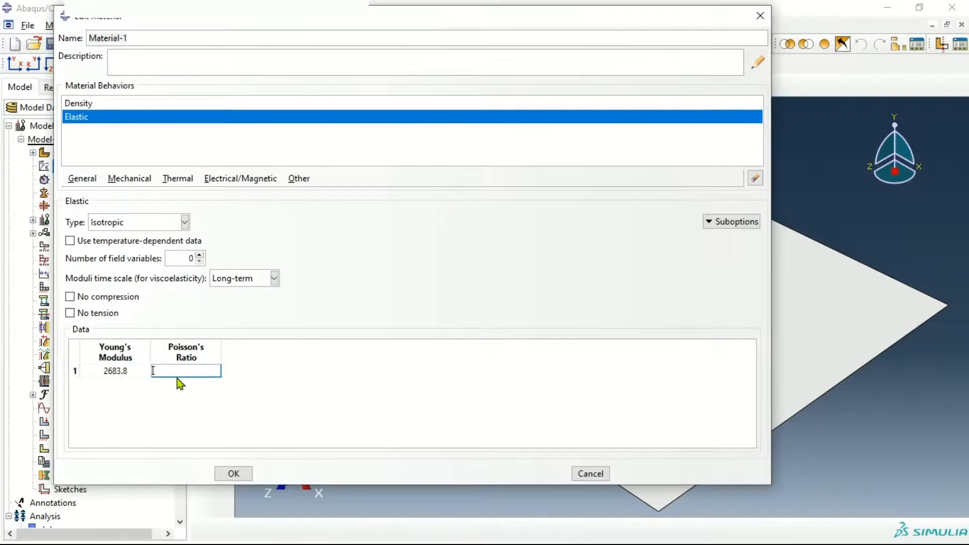
text(0.2)
click(228, 473)
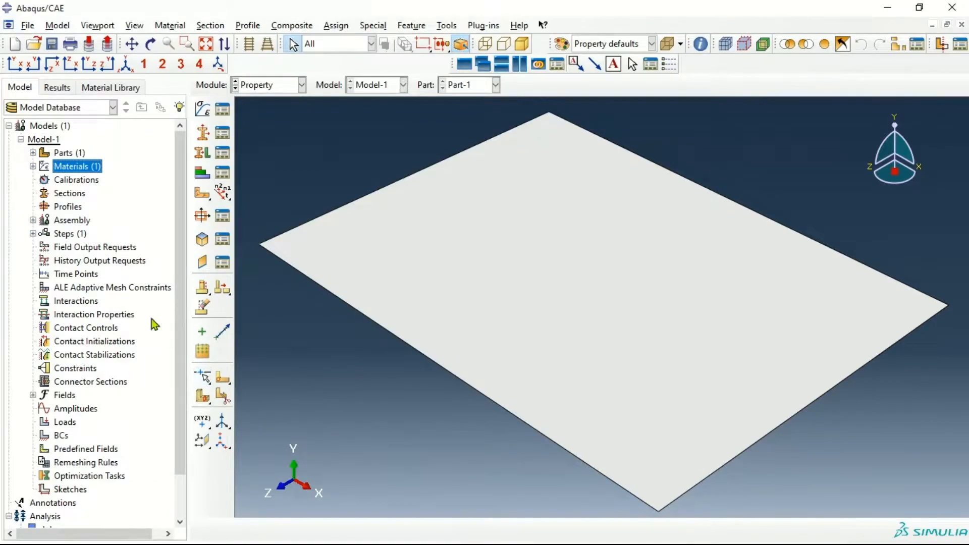
Create a homogeneous shell section with a shell thickness of 10 using Material-1
double_click(68, 194)
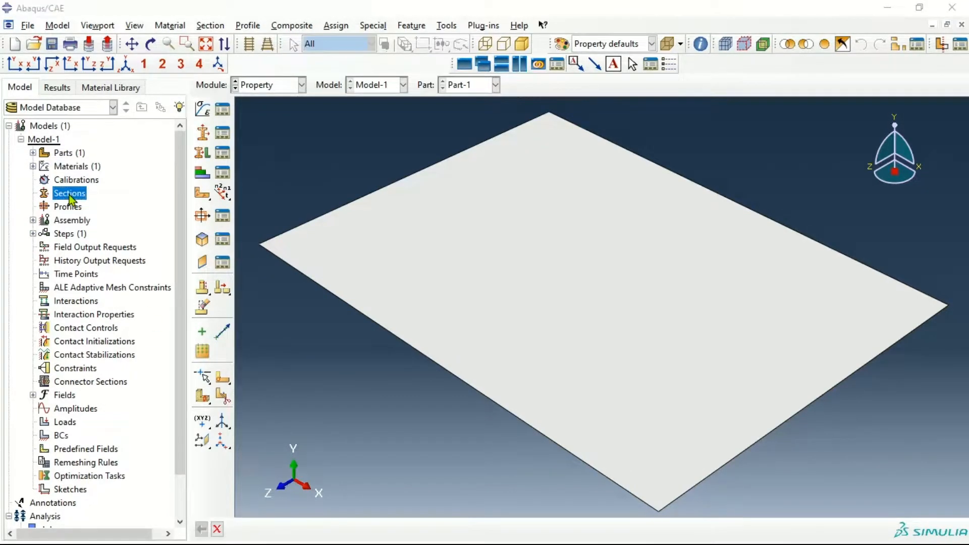
click(34, 282)
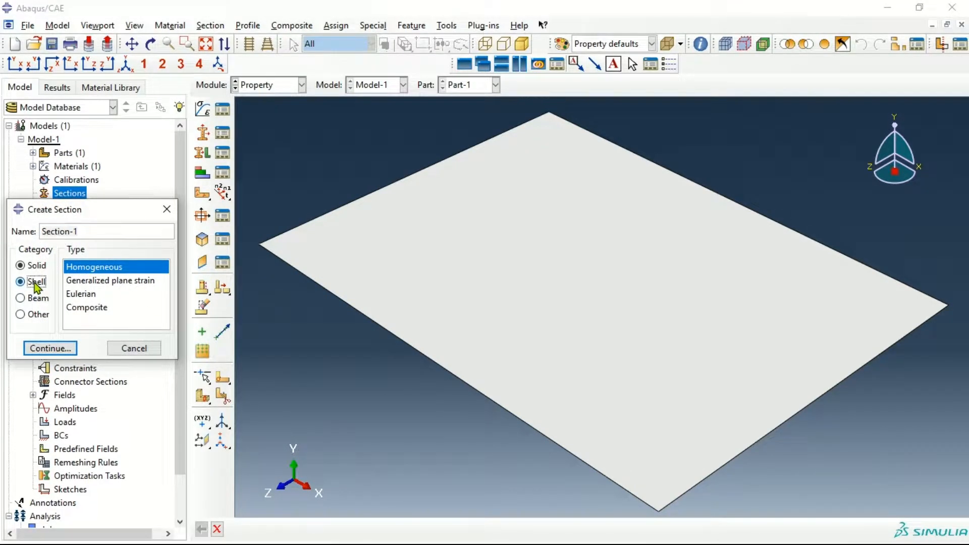
click(62, 348)
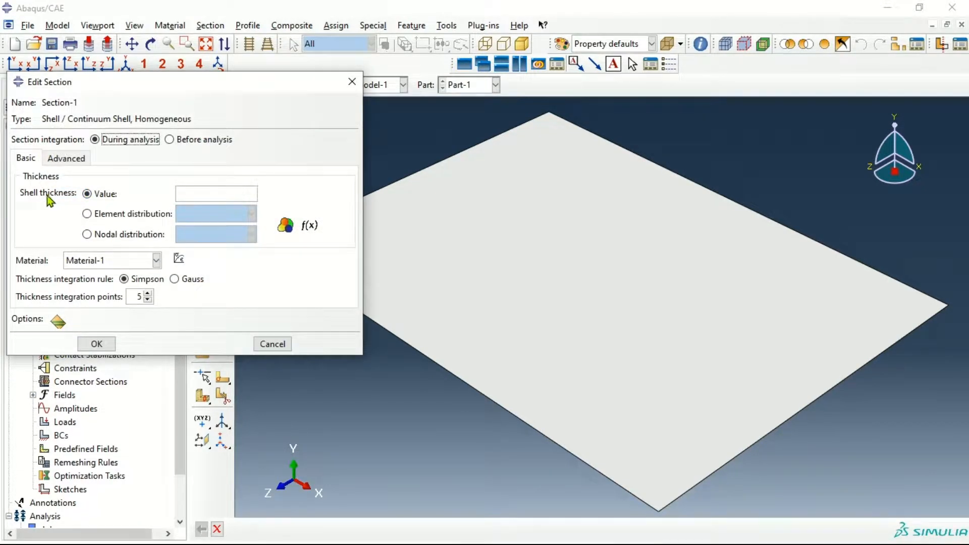
click(193, 196)
text(10)
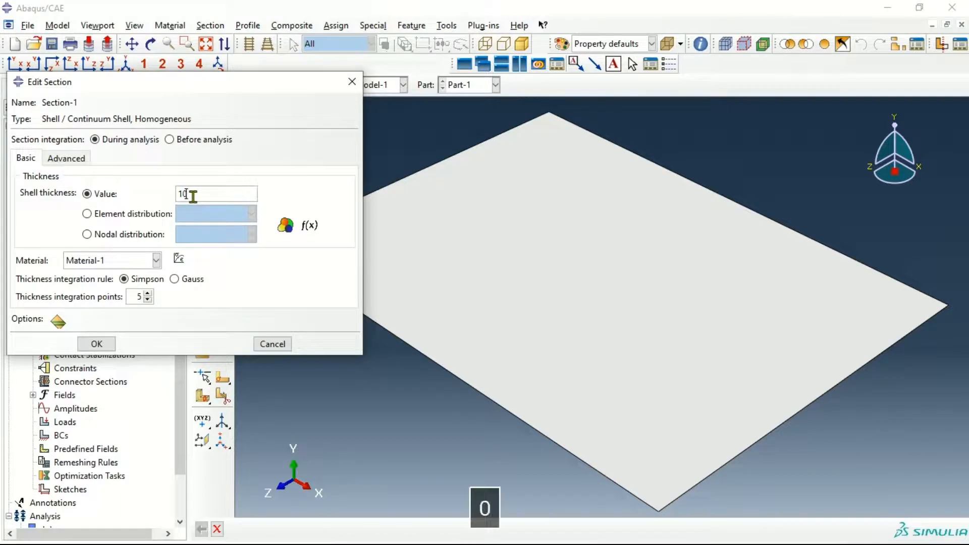
click(109, 347)
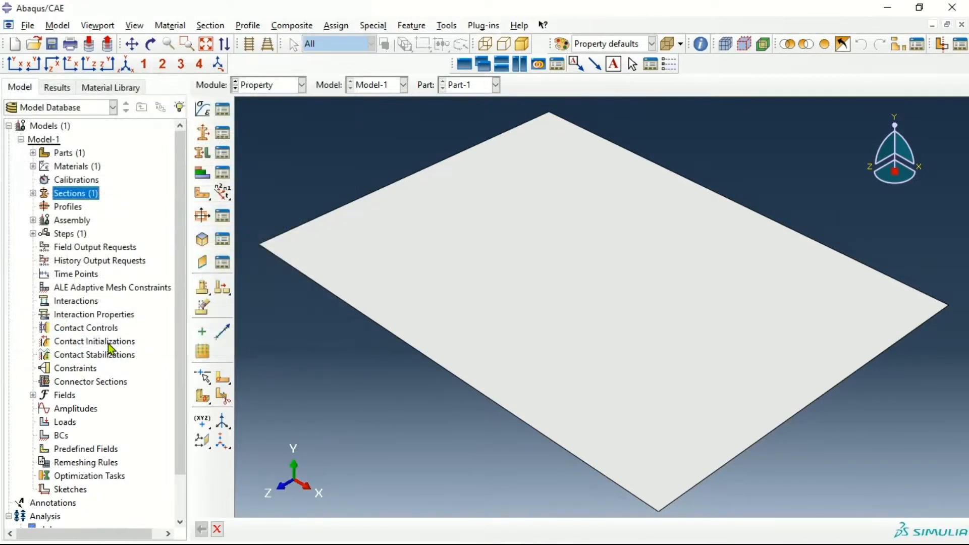
Assign the shell section to the whole plate face of Part-1, creating the set Set-1 for the region
click(32, 152)
click(45, 167)
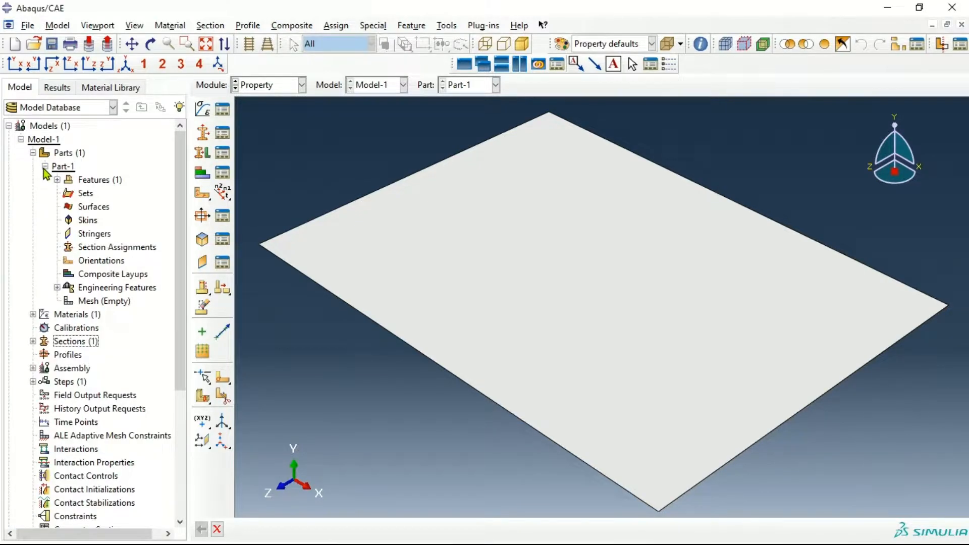
double_click(148, 251)
click(416, 274)
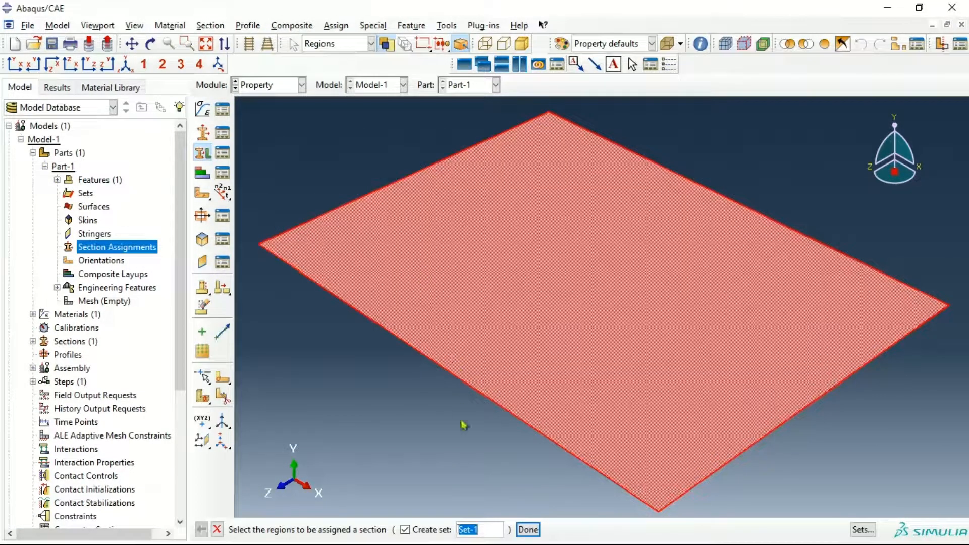
click(528, 530)
click(101, 265)
click(101, 282)
click(71, 451)
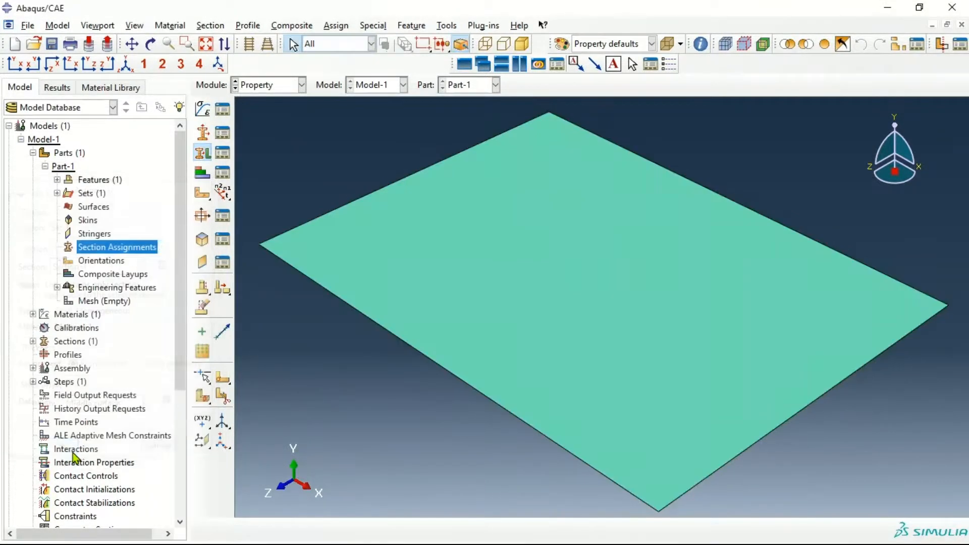
Seed Part-1 with an approximate global size of 18 and mesh the part
double_click(106, 302)
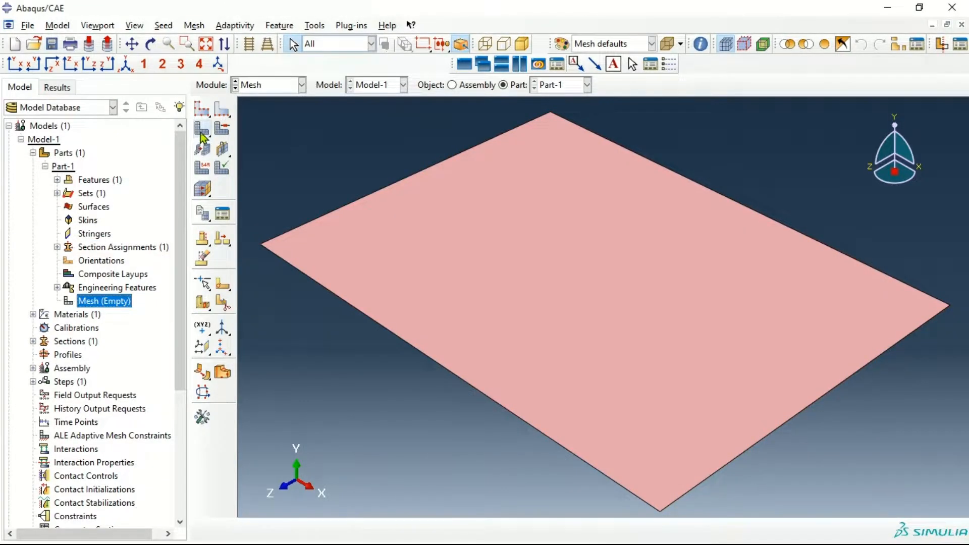
click(200, 109)
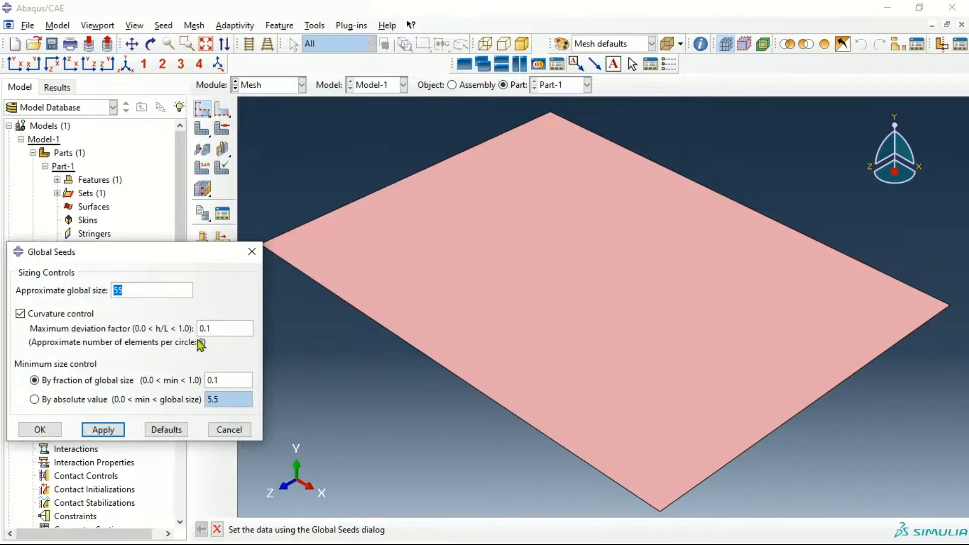
text(18)
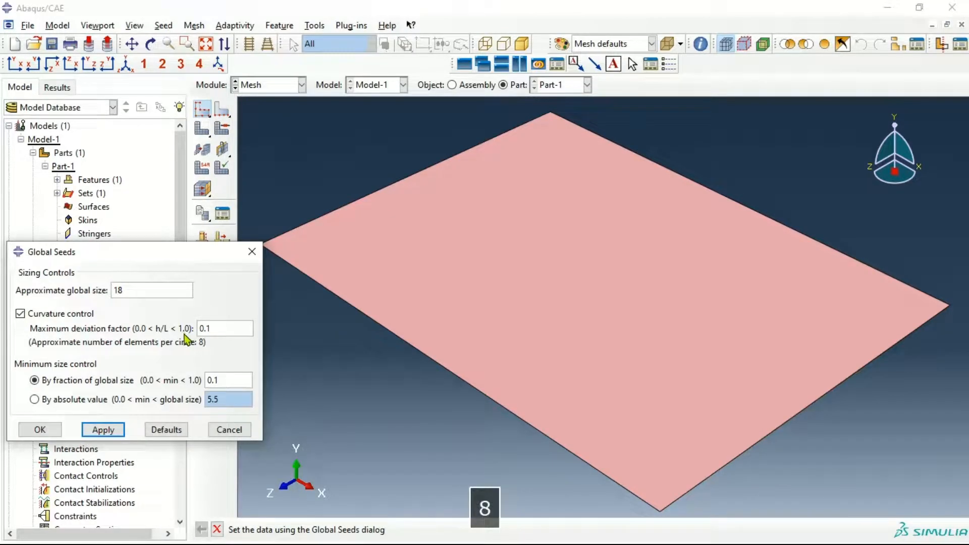
click(41, 430)
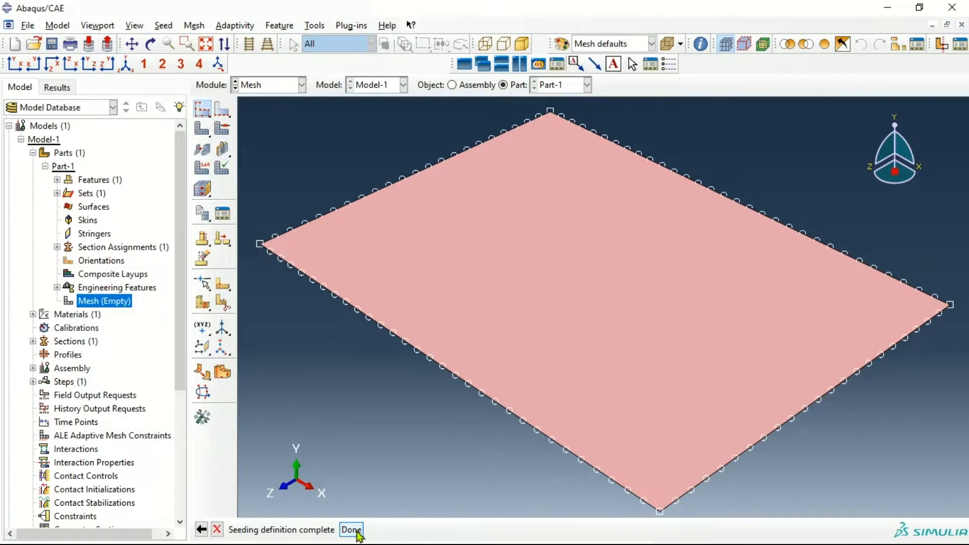
click(202, 128)
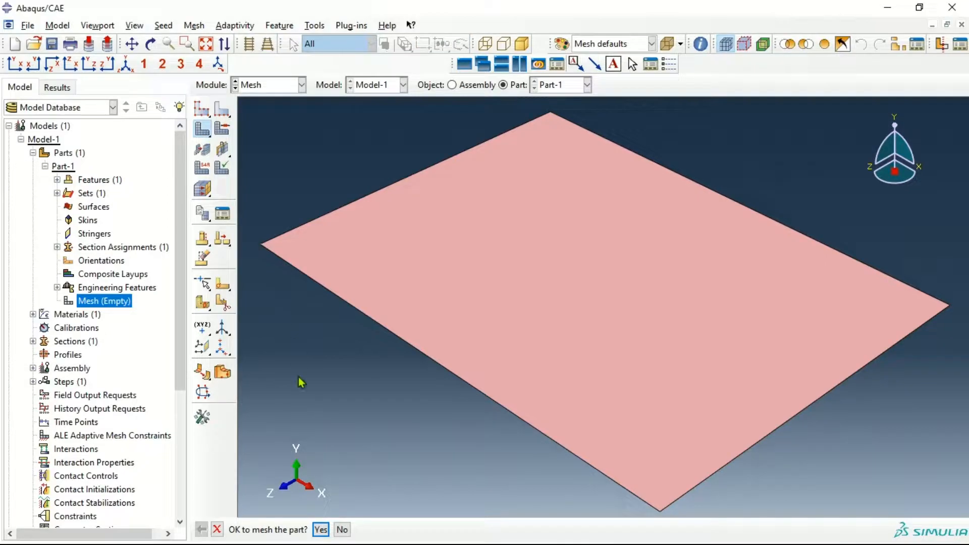
click(321, 530)
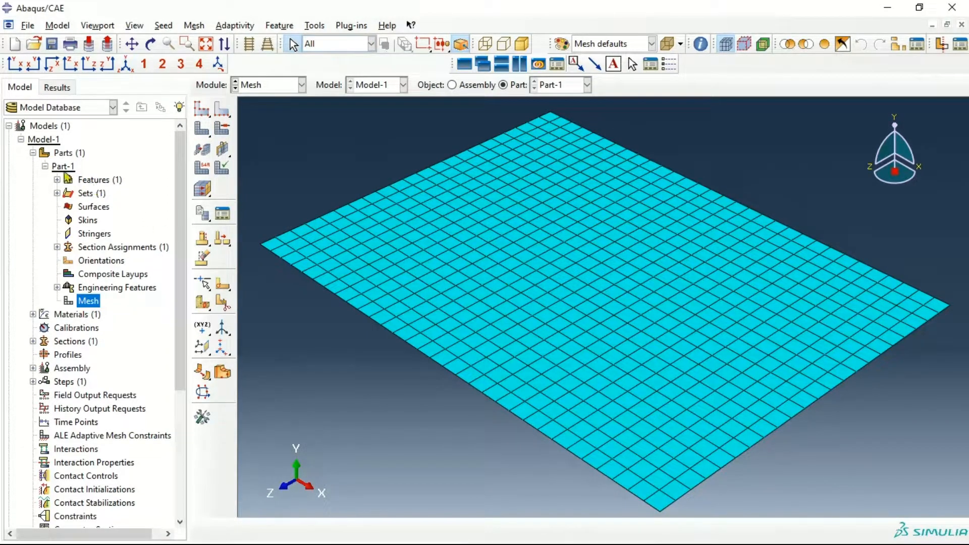
Create a dependent instance of the meshed Part-1 in the assembly
click(32, 153)
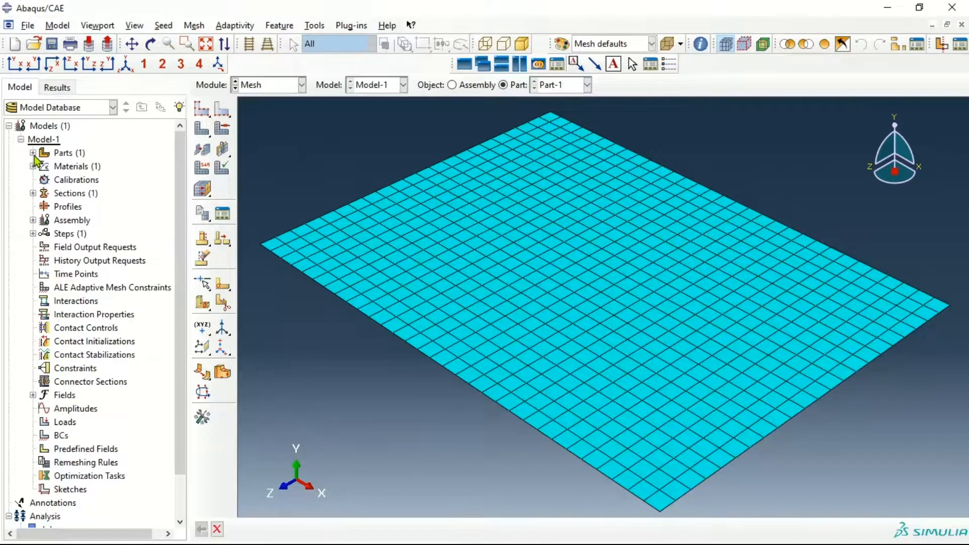
click(32, 220)
double_click(81, 234)
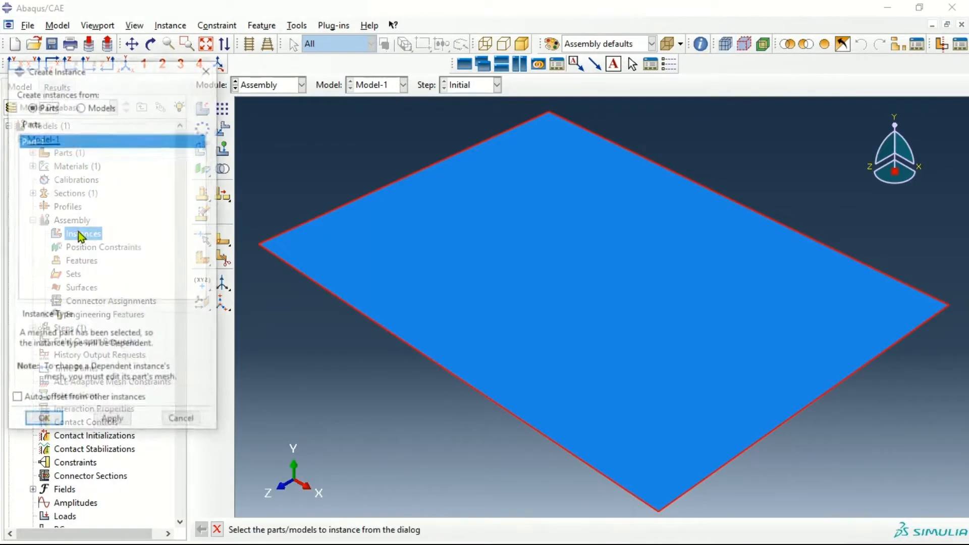
click(45, 418)
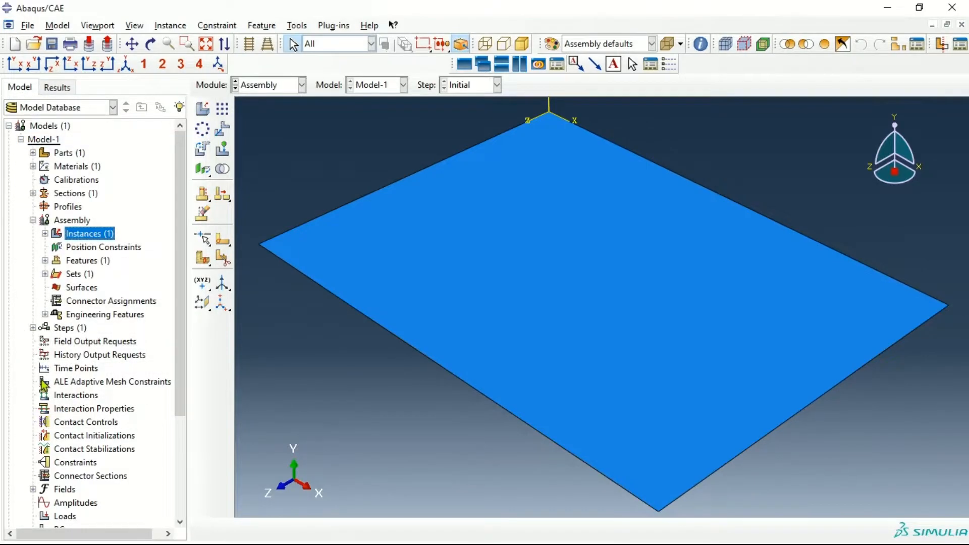
click(32, 220)
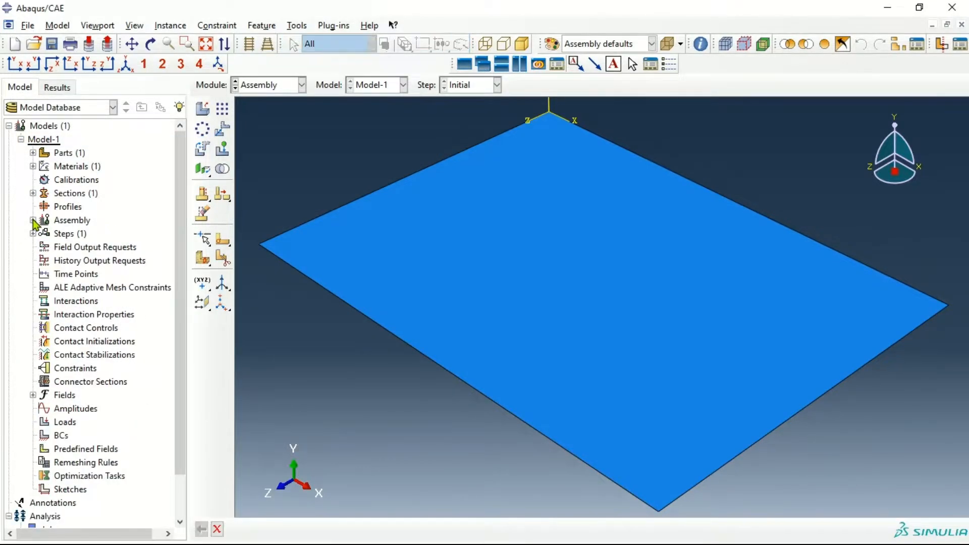
Create a linear perturbation Frequency step after the Initial step, requesting 3 eigenvalues with the Lanczos eigensolver
click(65, 235)
double_click(65, 235)
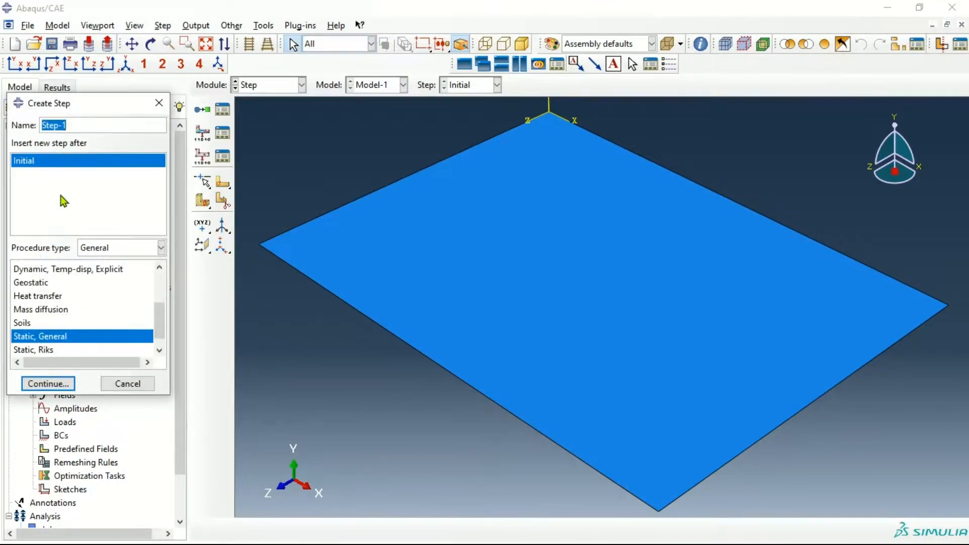
click(113, 248)
click(117, 275)
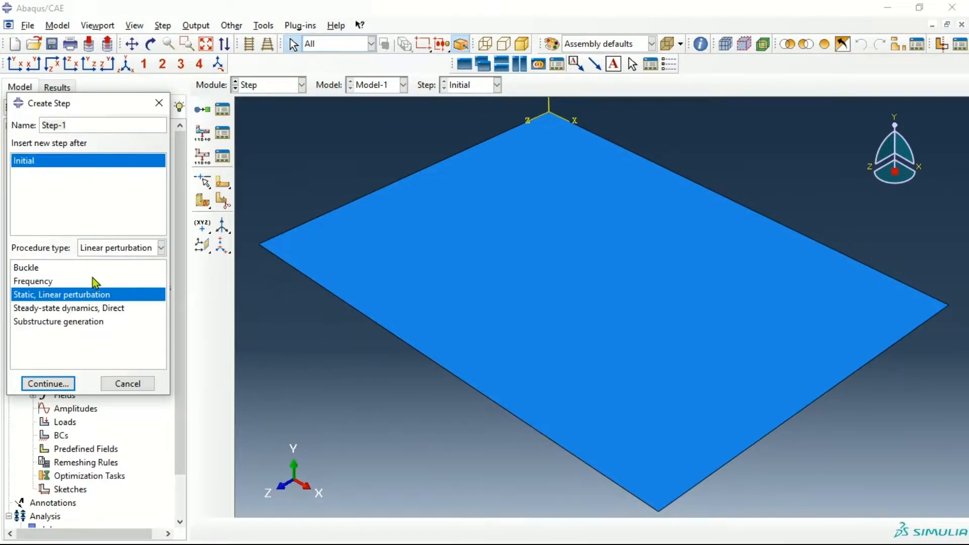
click(50, 282)
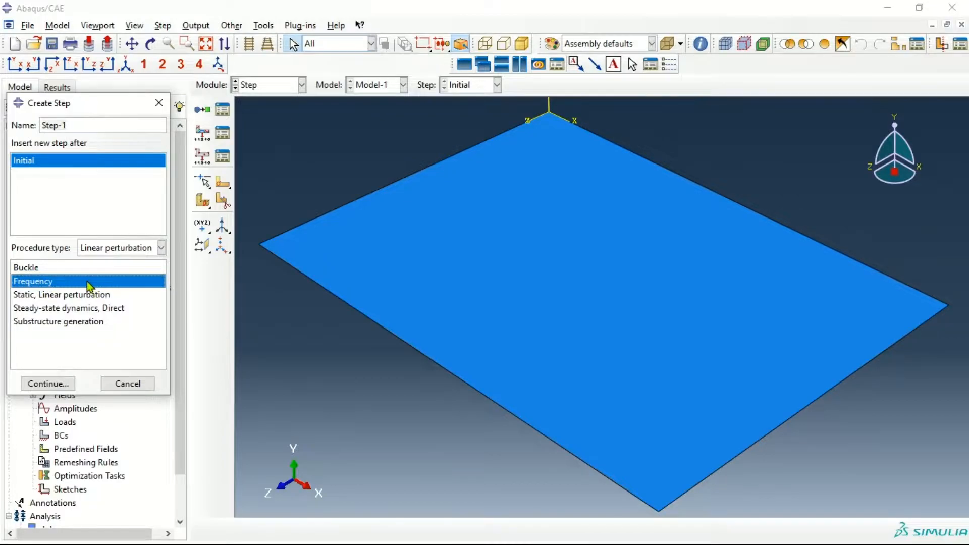
click(48, 384)
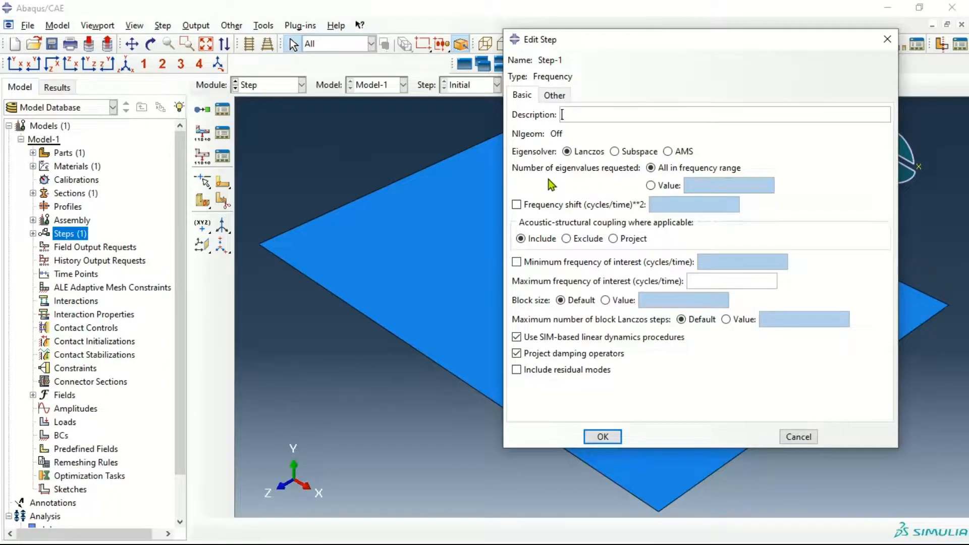
click(651, 185)
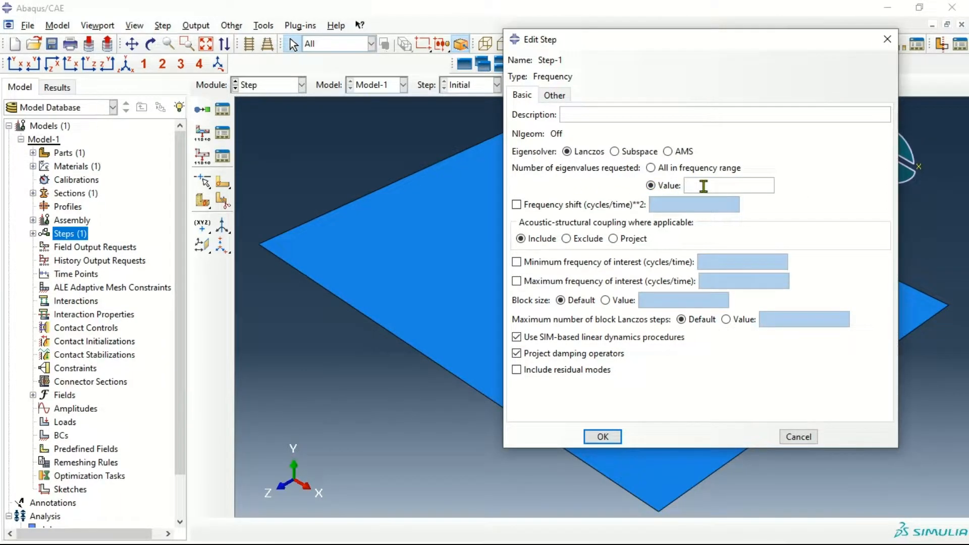
text(3)
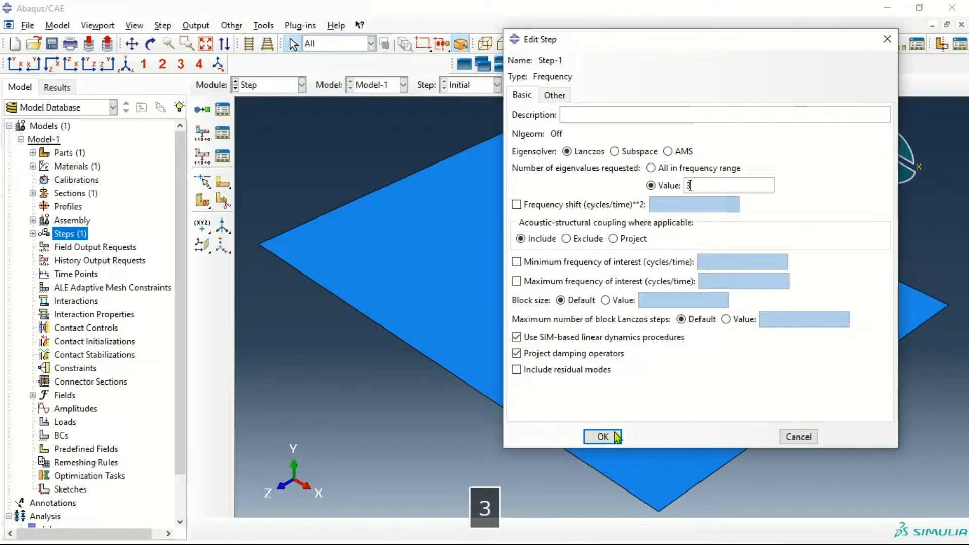
click(603, 436)
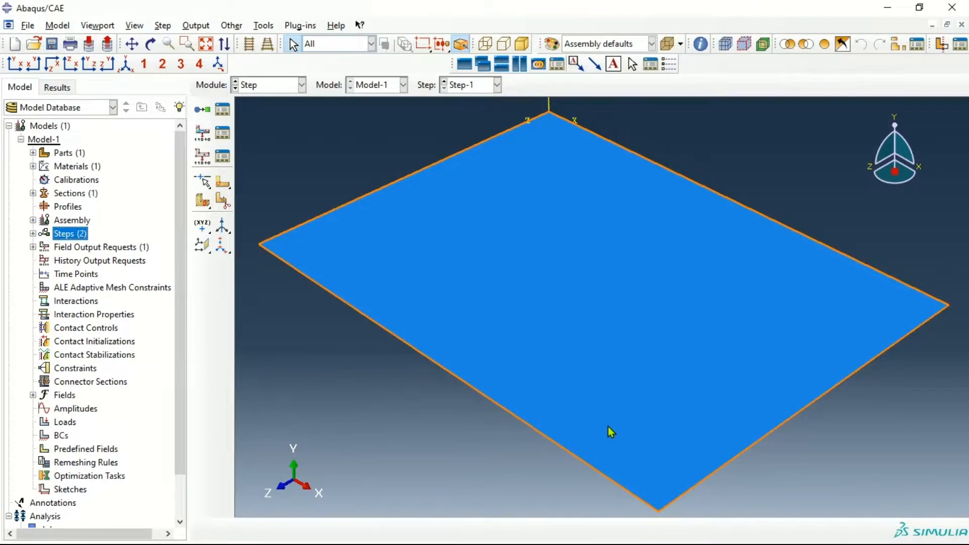
Create the mechanical boundary condition BC-1 in Step-1, pinning all four plate edges (U1 = U2 = U3 = 0)
double_click(61, 436)
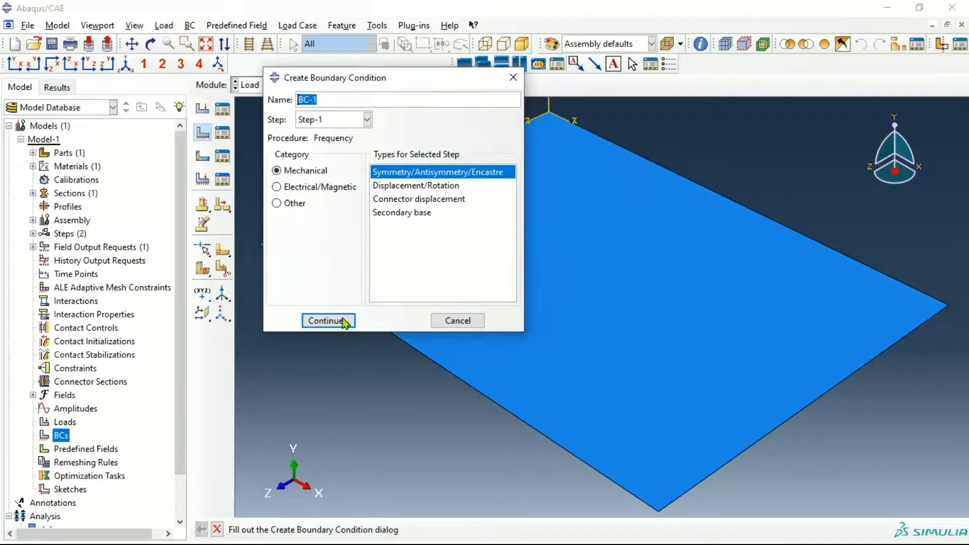
click(332, 326)
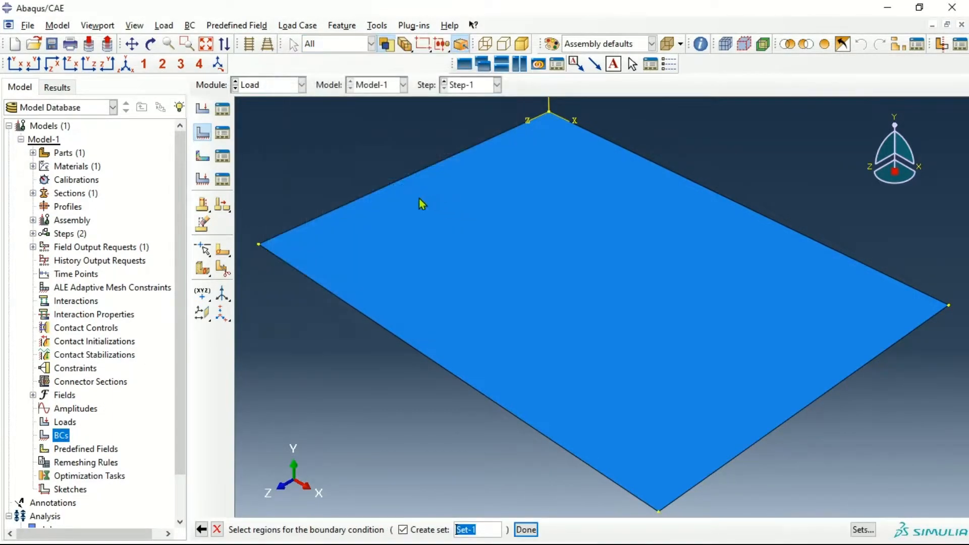
click(392, 192)
shift+click(361, 314)
shift+click(787, 426)
shift+click(800, 236)
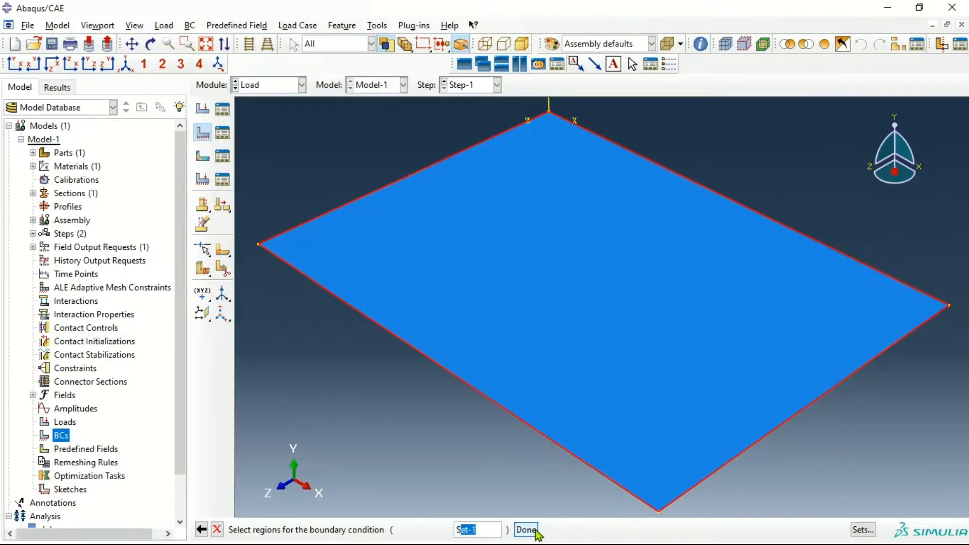
click(526, 530)
click(718, 388)
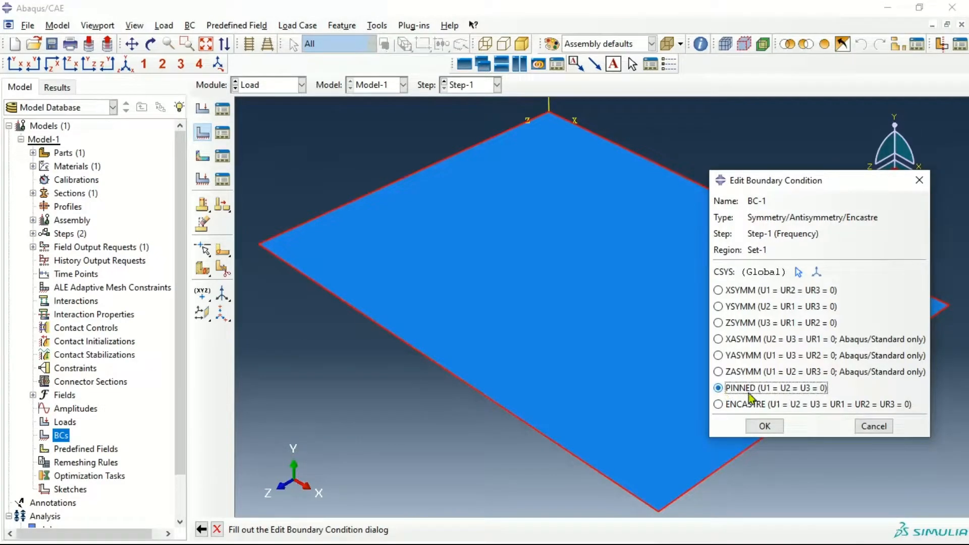
click(764, 426)
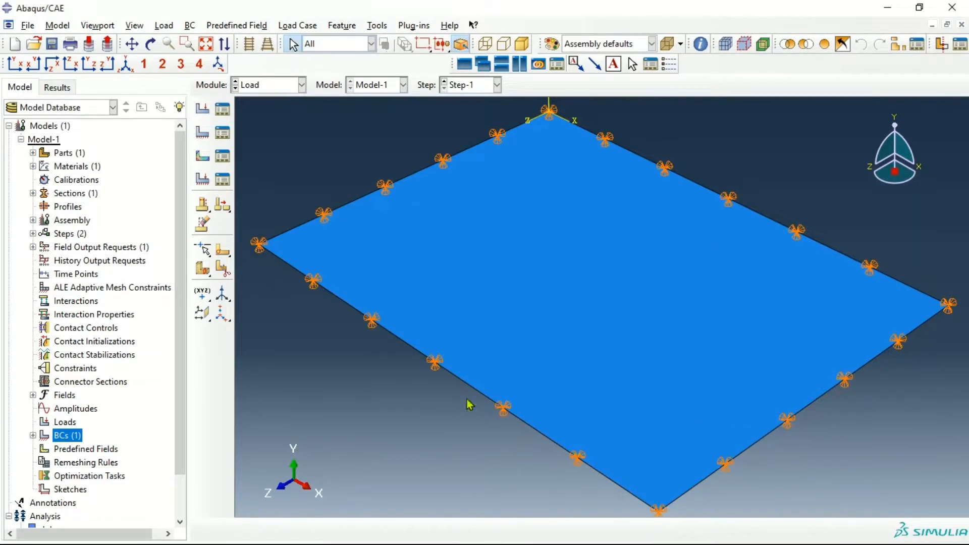
Create an analysis job named Job-modal from Model-1, keeping the default job settings
scroll(93, 411, down, 1)
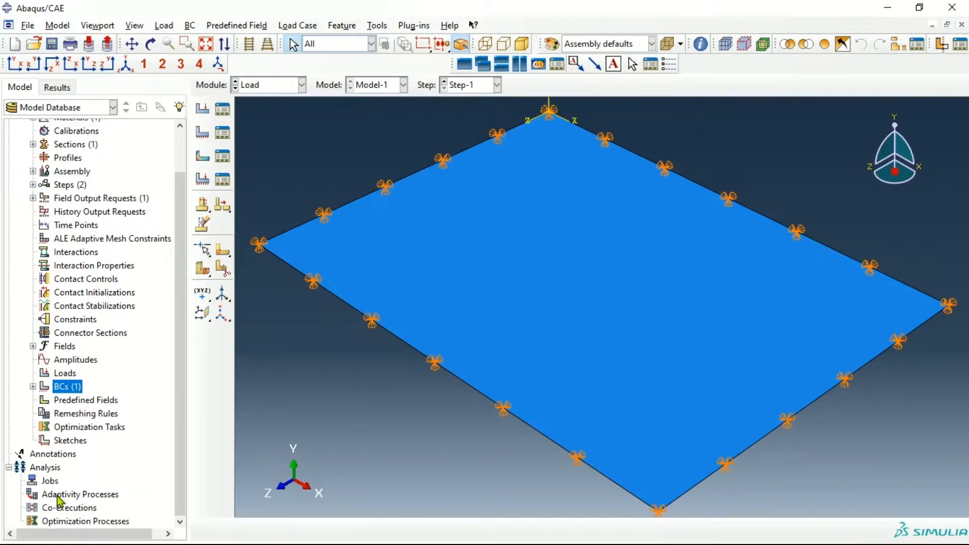
click(51, 482)
double_click(51, 482)
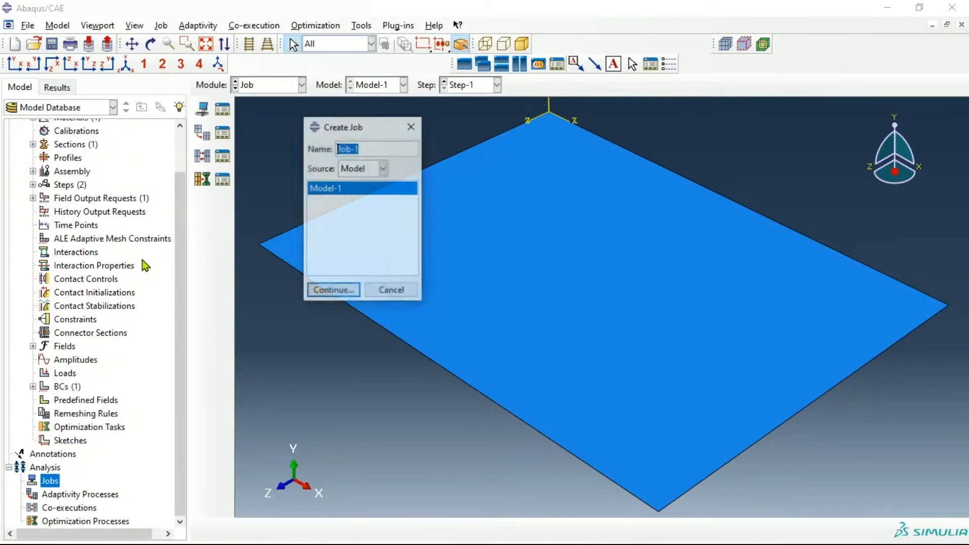
click(384, 149)
key(BackSpace)
text(modal)
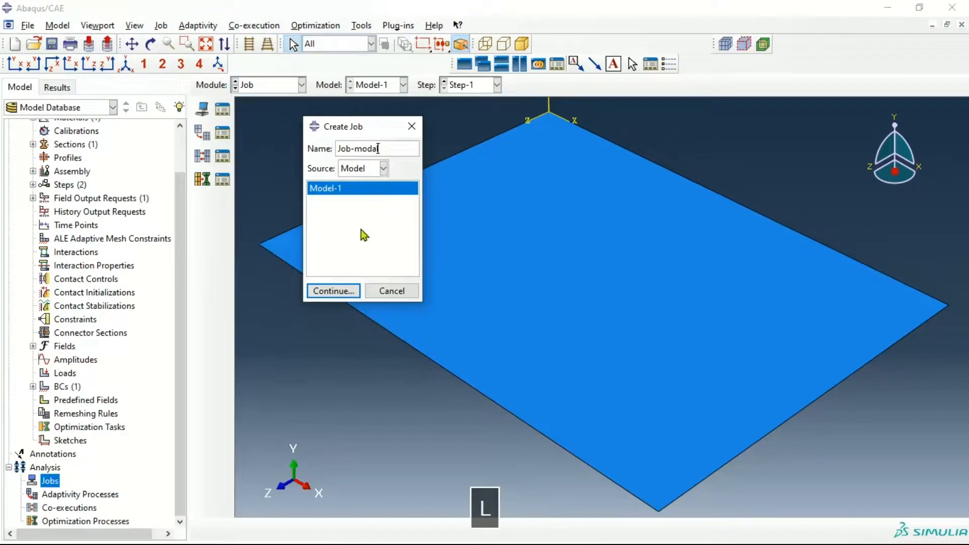
click(329, 298)
click(470, 395)
Submit Job-modal and monitor its run until the analysis finishes
click(21, 481)
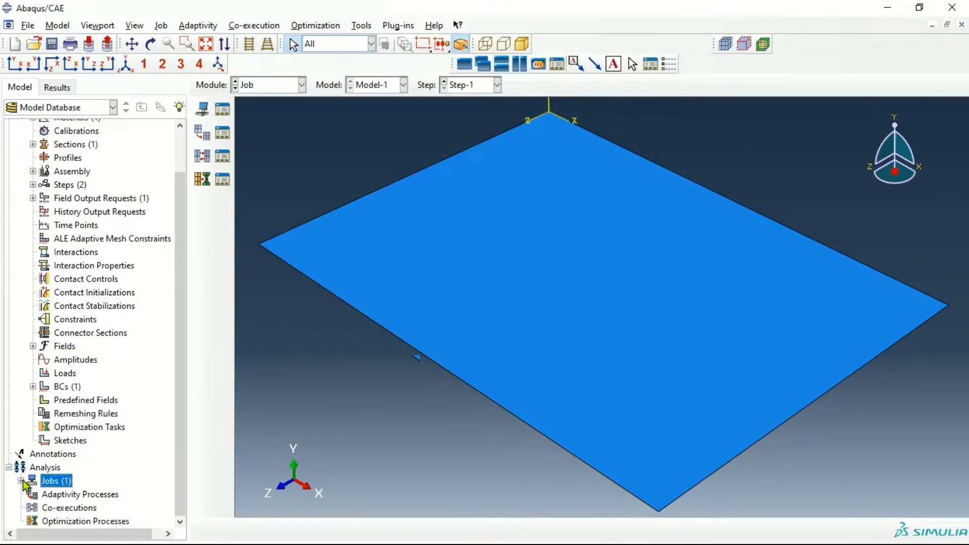
right_click(56, 494)
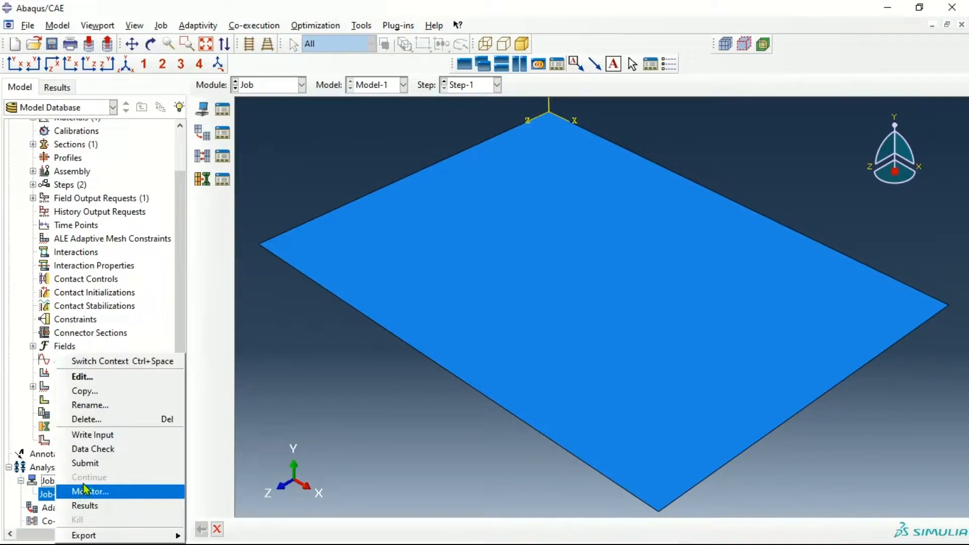
click(89, 464)
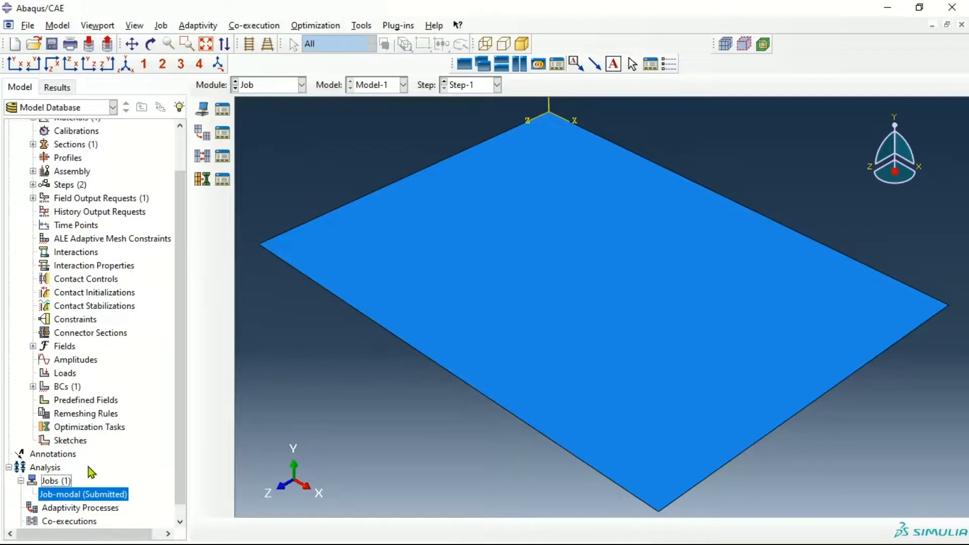
right_click(107, 497)
click(144, 491)
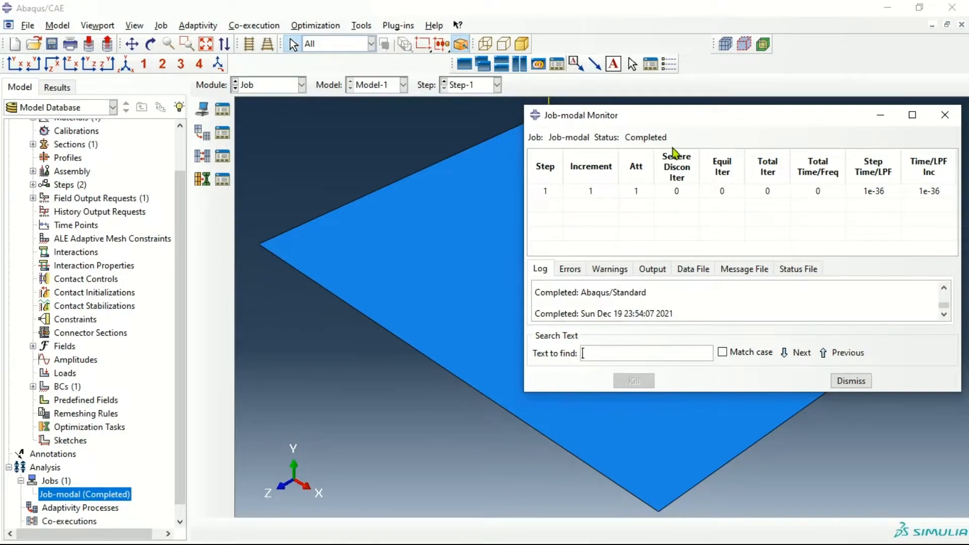
click(853, 382)
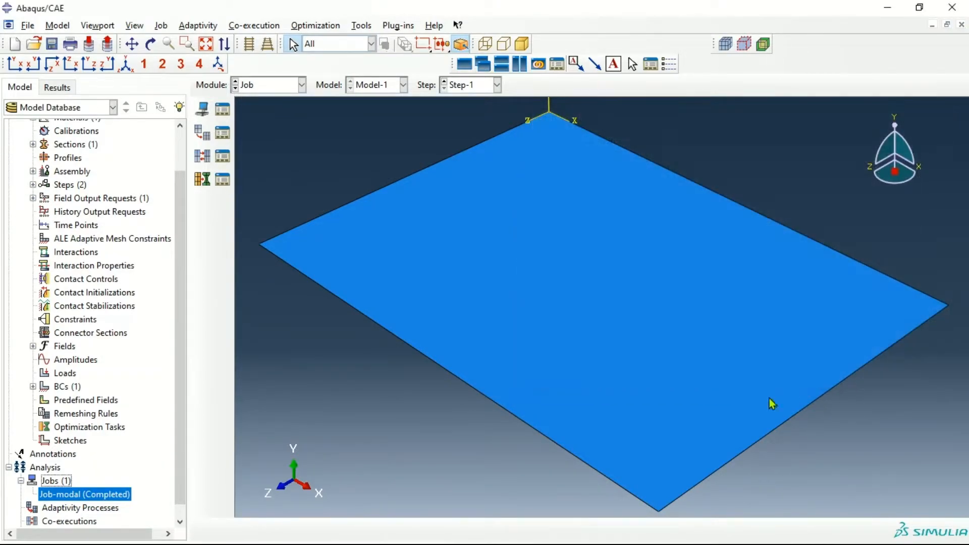
Open the results of Job-modal and plot the displacement contours on the deformed plate, fitted to the viewport
right_click(113, 500)
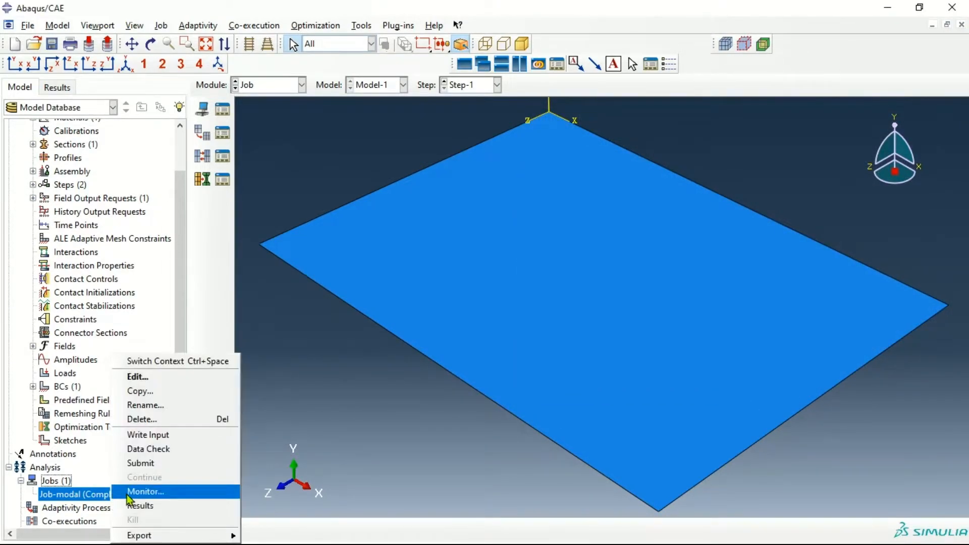
click(166, 506)
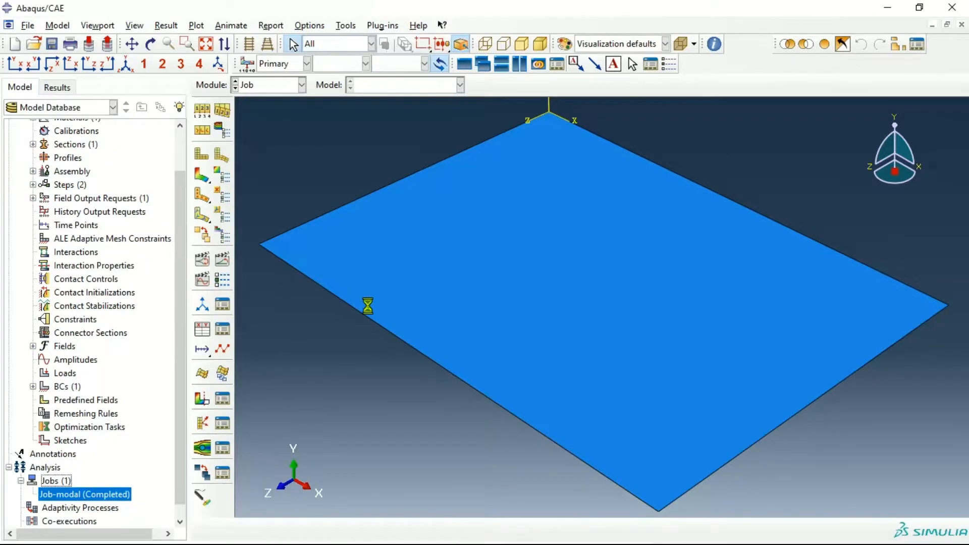
click(202, 177)
click(205, 44)
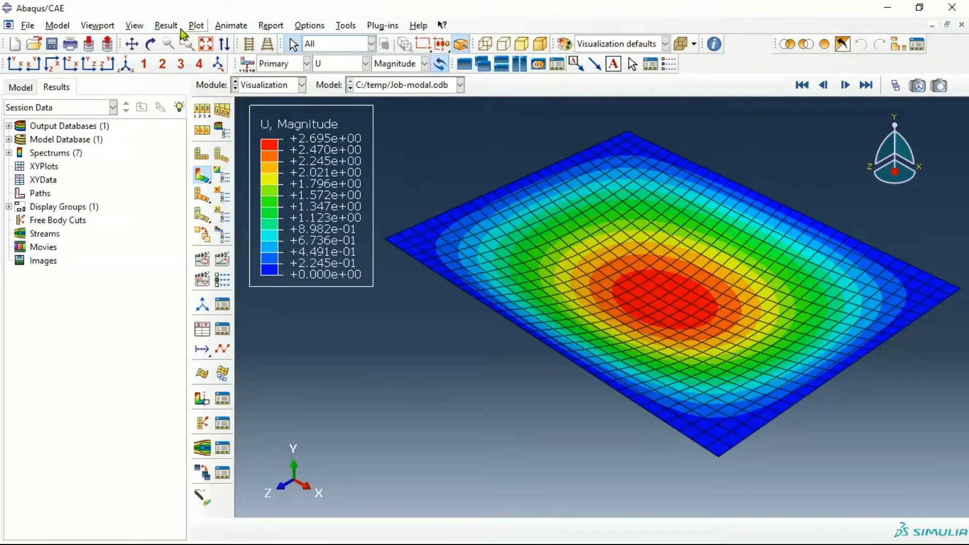
Plot the undeformed shape and enable shell thickness rendering in the ODB display options with a scale factor of 1
click(203, 157)
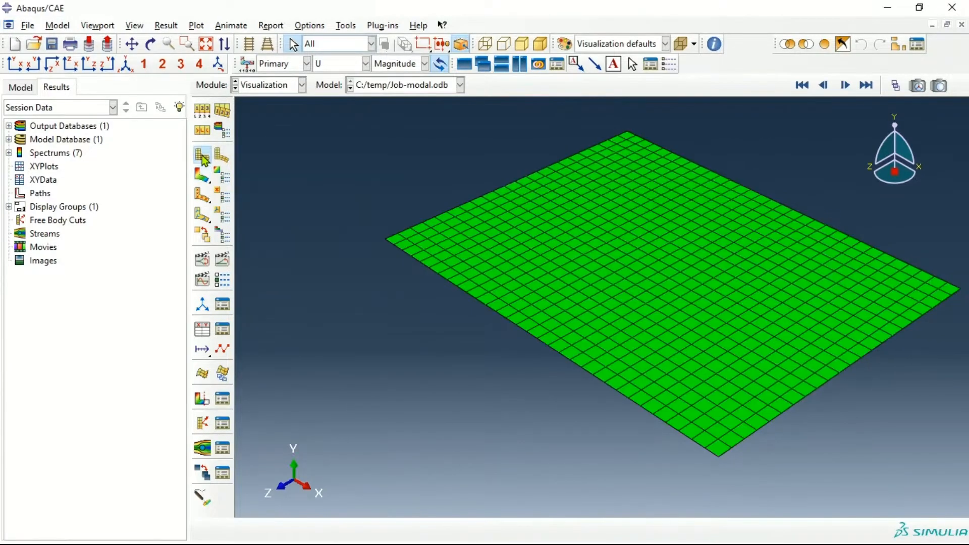
click(135, 25)
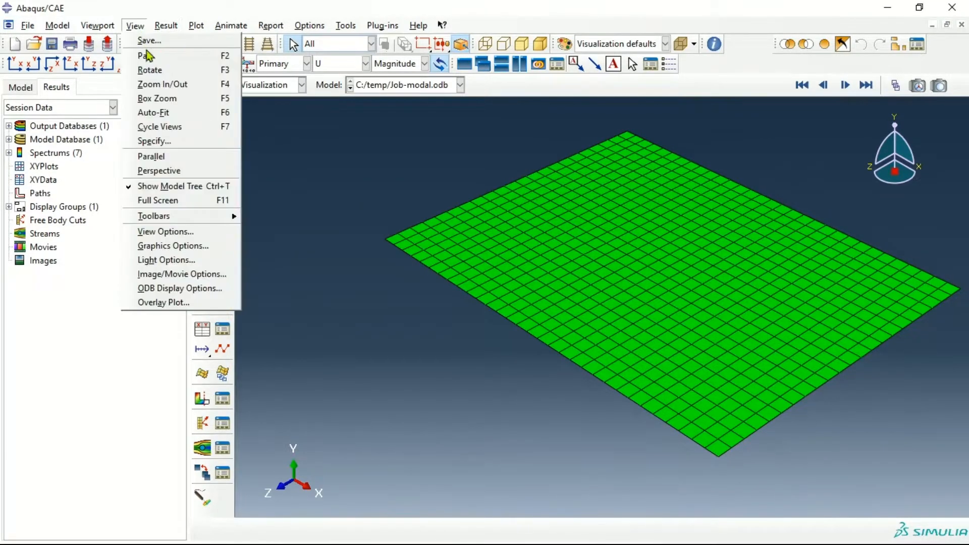
click(185, 288)
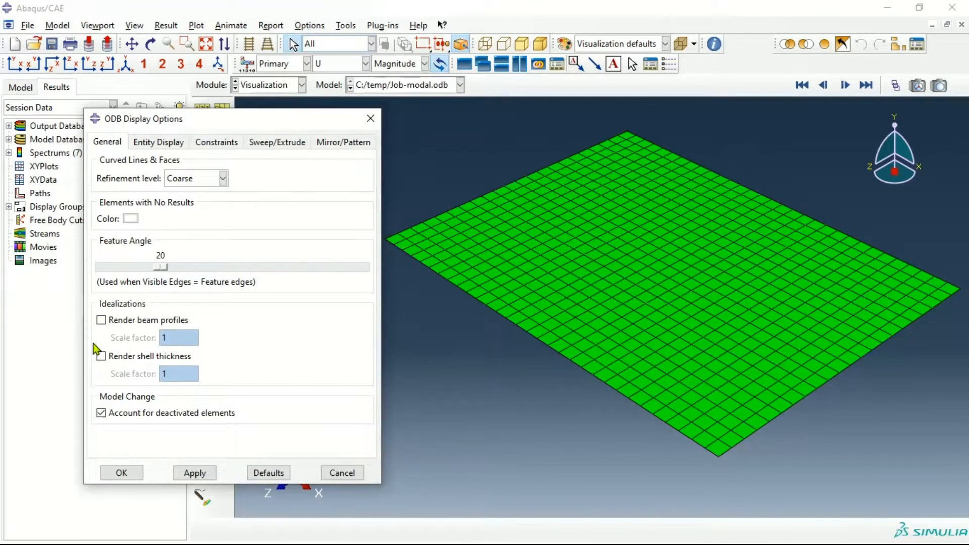
click(101, 357)
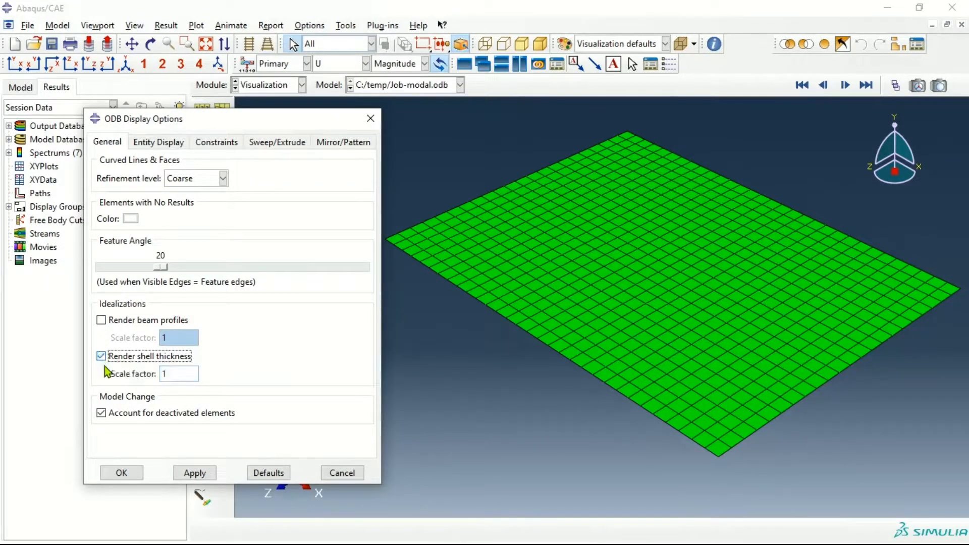
click(123, 471)
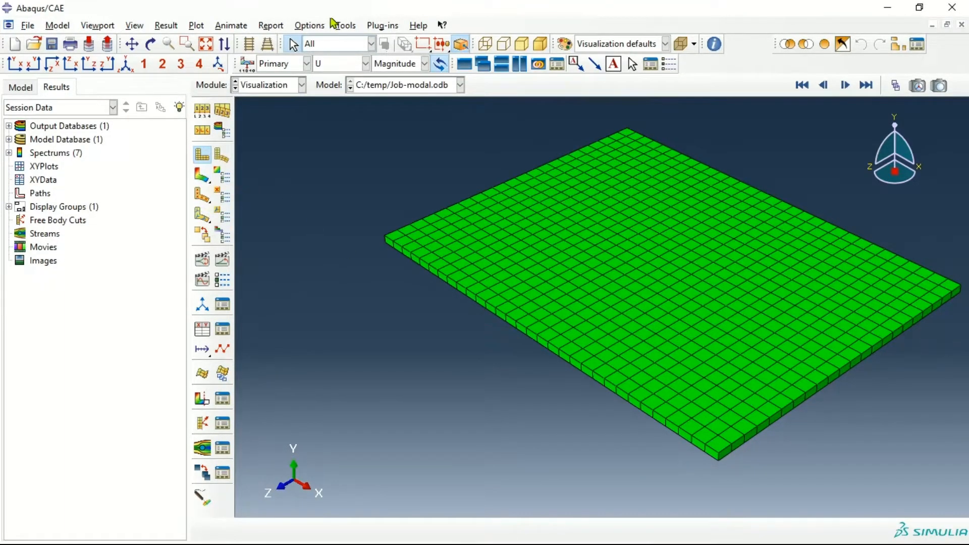
Set the contour plot intervals to continuous
click(318, 25)
click(327, 68)
click(82, 171)
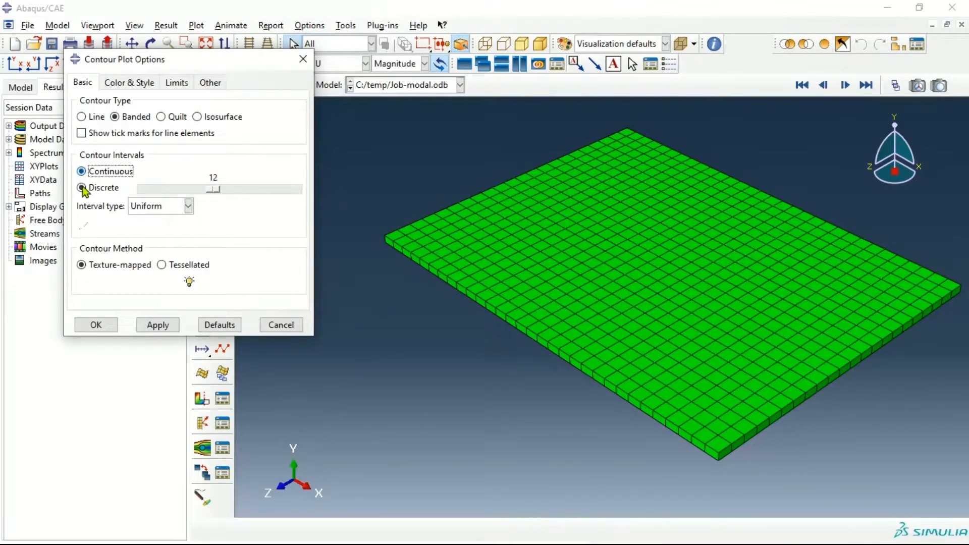
key(Return)
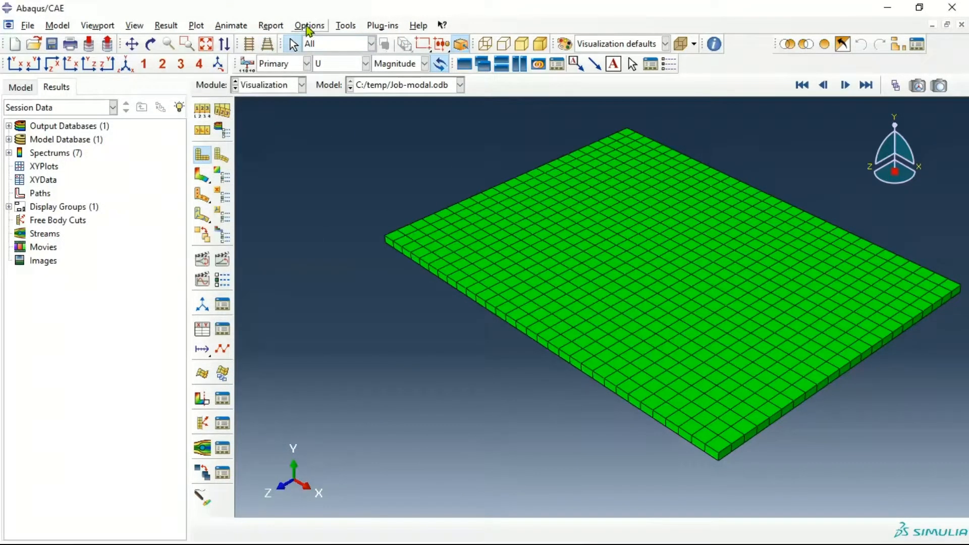
Configure the animation options for a harmonic animation with full-cycle relative scaling and 20 frames
click(309, 26)
click(328, 143)
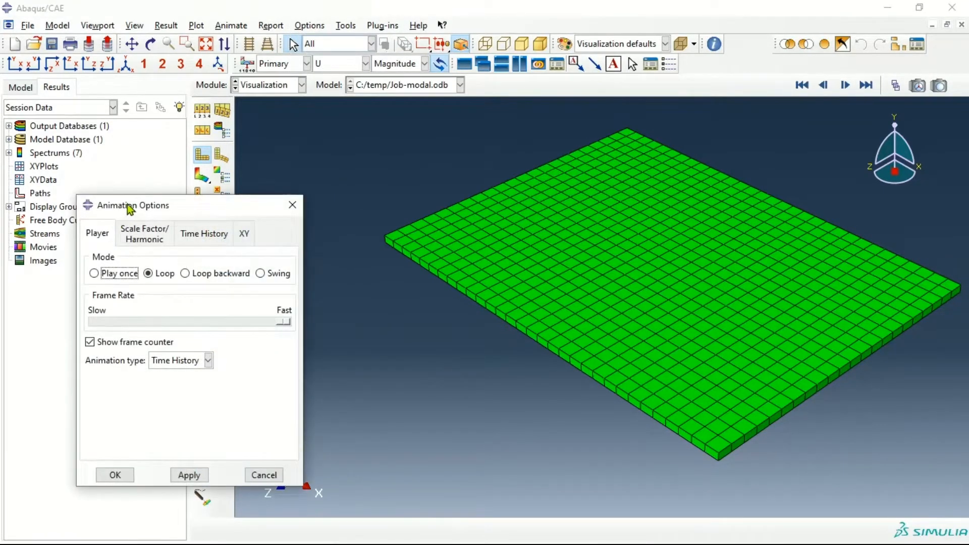
click(169, 361)
click(171, 404)
click(144, 236)
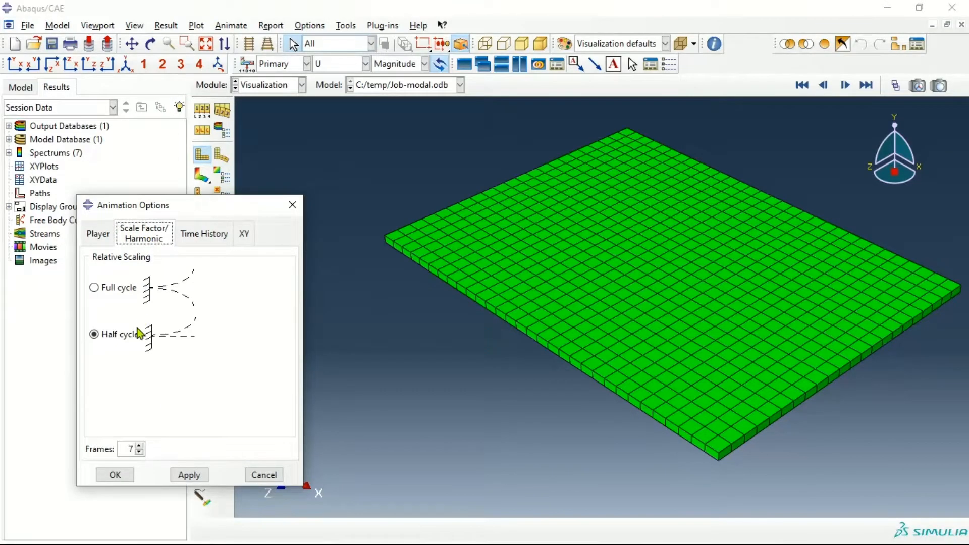
double_click(128, 448)
text(20)
click(116, 475)
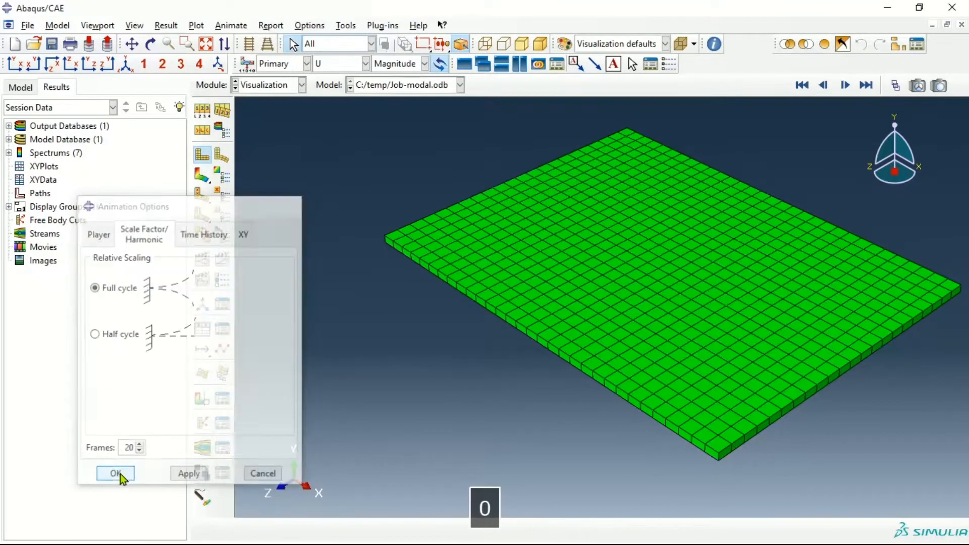
Plot the displacement contours on the deformed plate and bring up the step and frame selection beside the model
click(202, 176)
click(166, 25)
click(177, 38)
drag(254, 233, 124, 320)
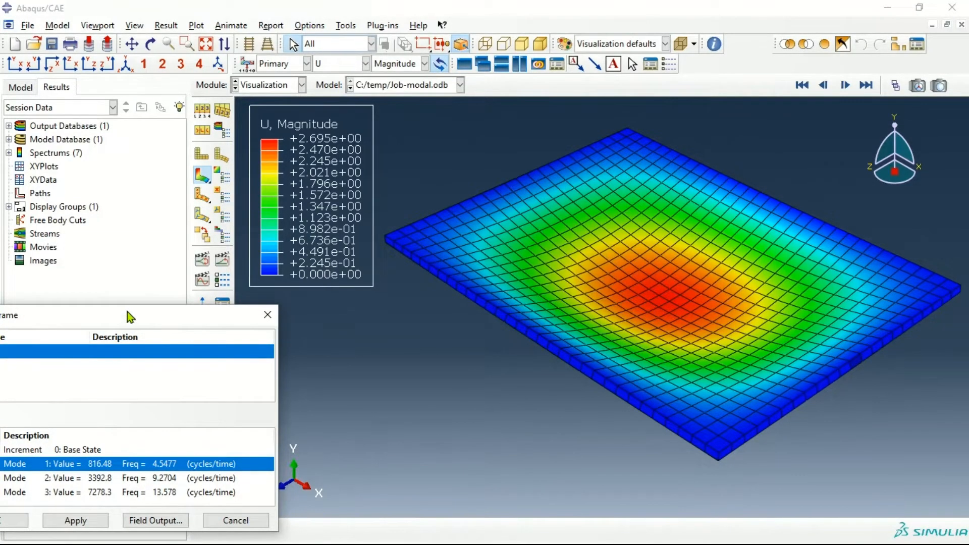
Display the deformed contour plots of mode 2, mode 3 and mode 1 in turn to compare the mode shapes
click(66, 478)
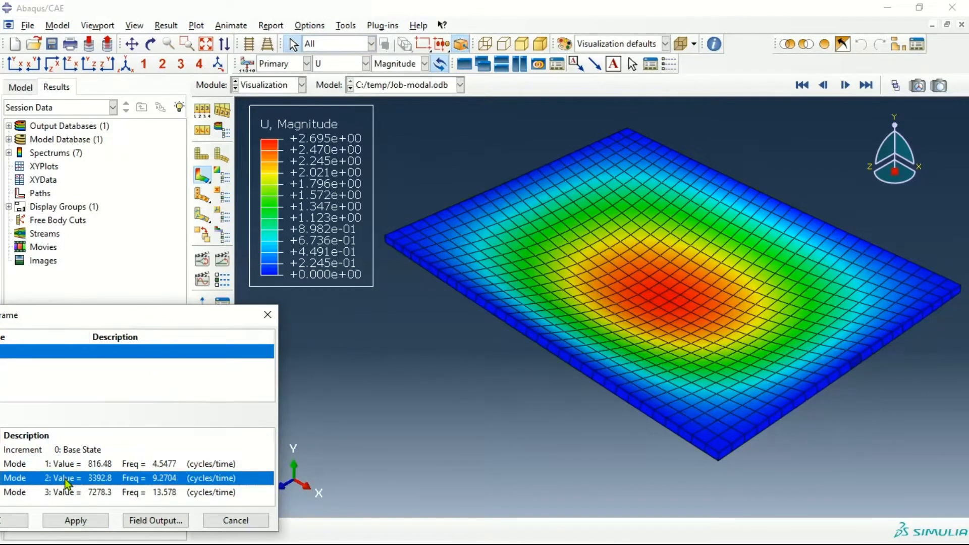
click(74, 520)
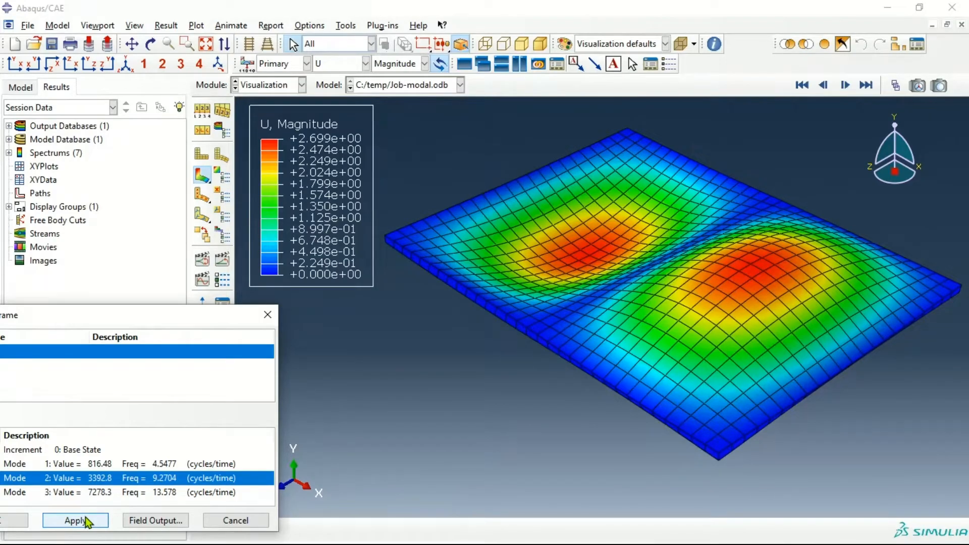
click(85, 493)
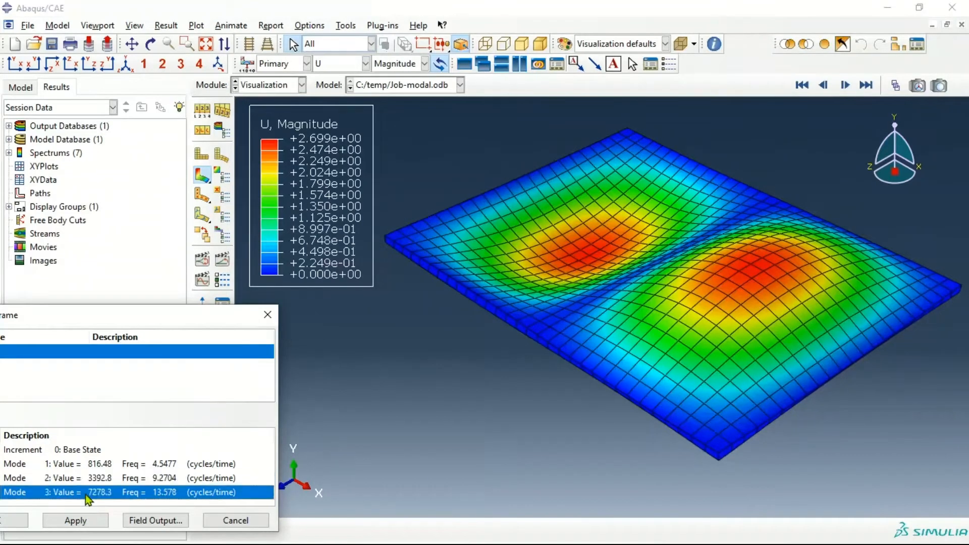
click(87, 525)
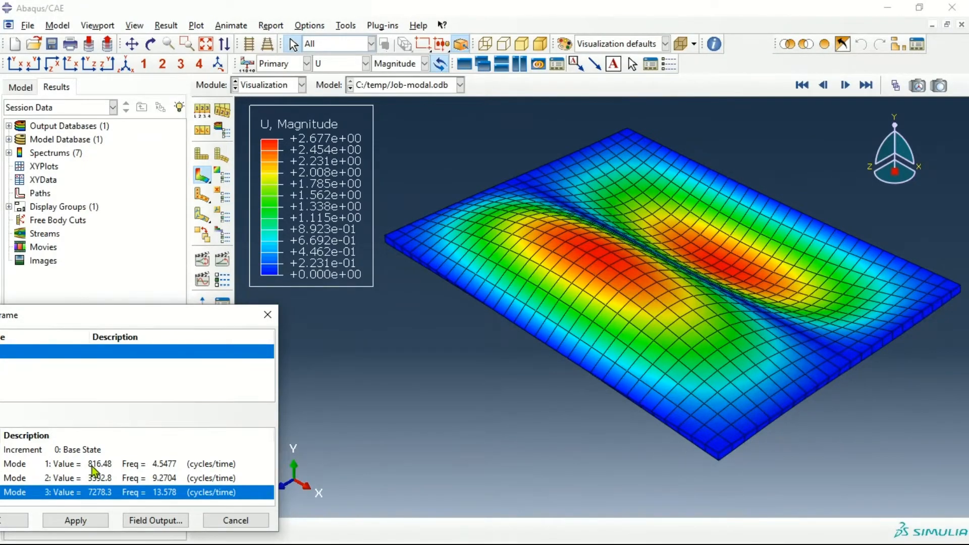
click(92, 467)
click(89, 520)
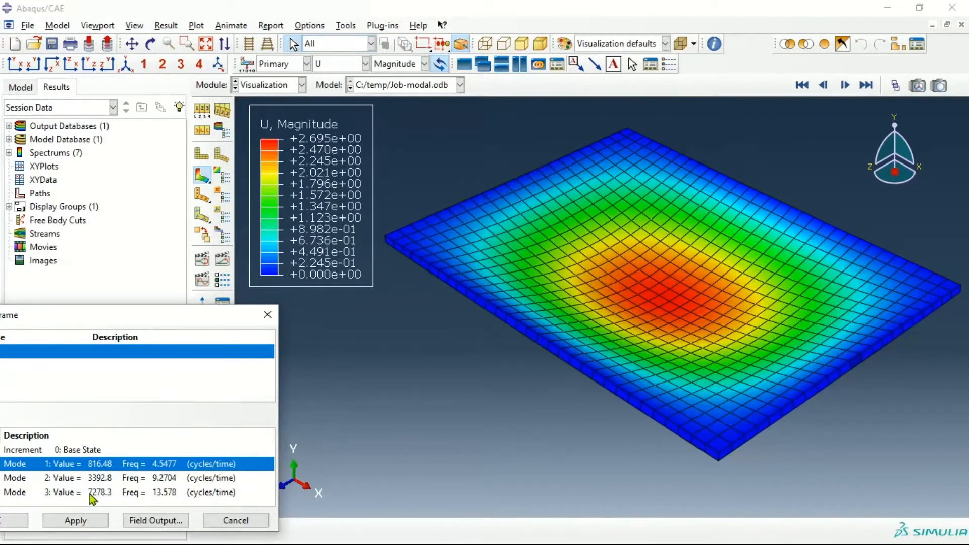
Run the harmonic animation for modes 1, 2 and 3 in turn, and return to the undeformed shape plot
click(202, 281)
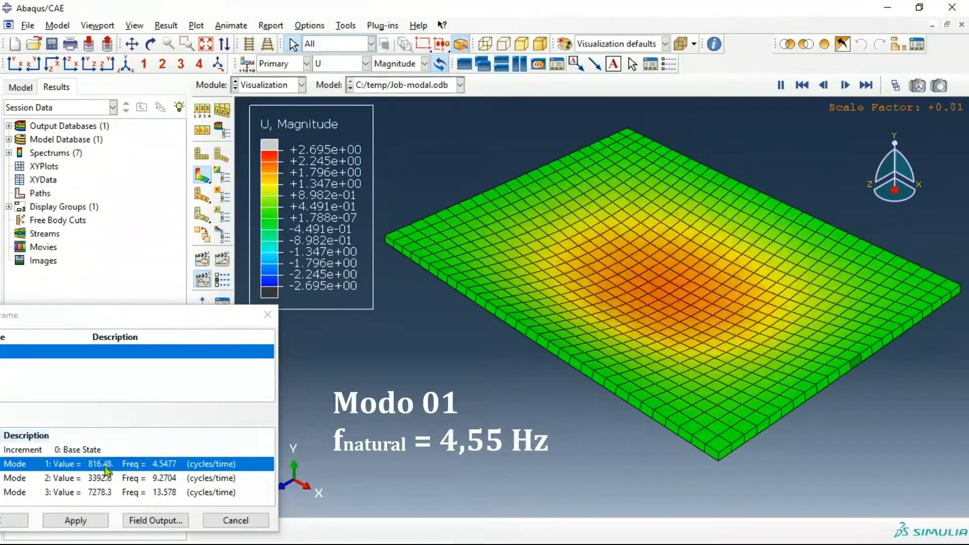
click(104, 478)
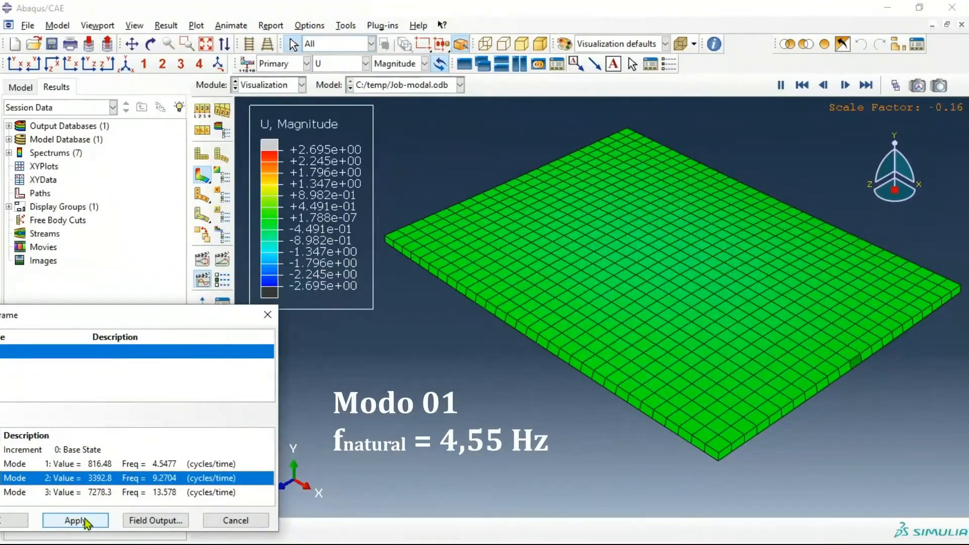
click(85, 523)
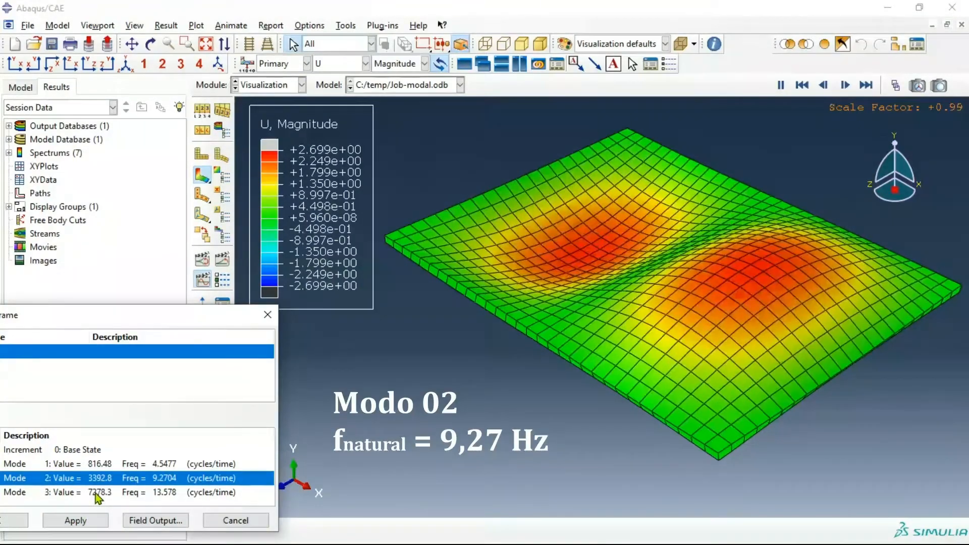
click(96, 492)
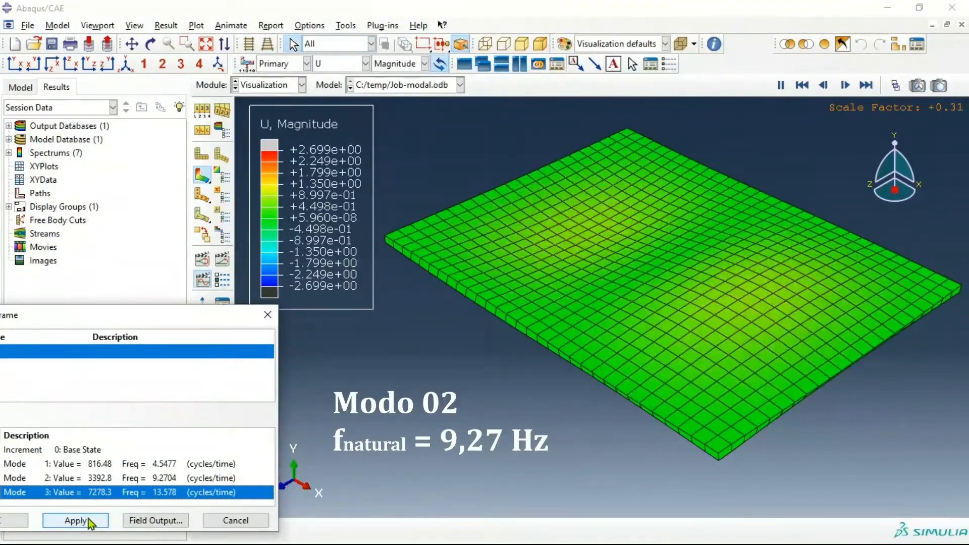
click(90, 521)
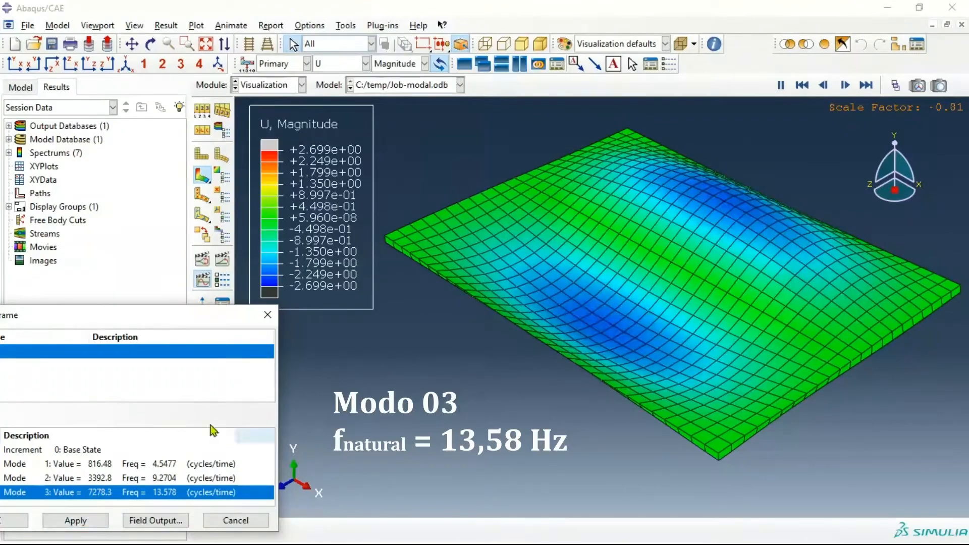
click(267, 316)
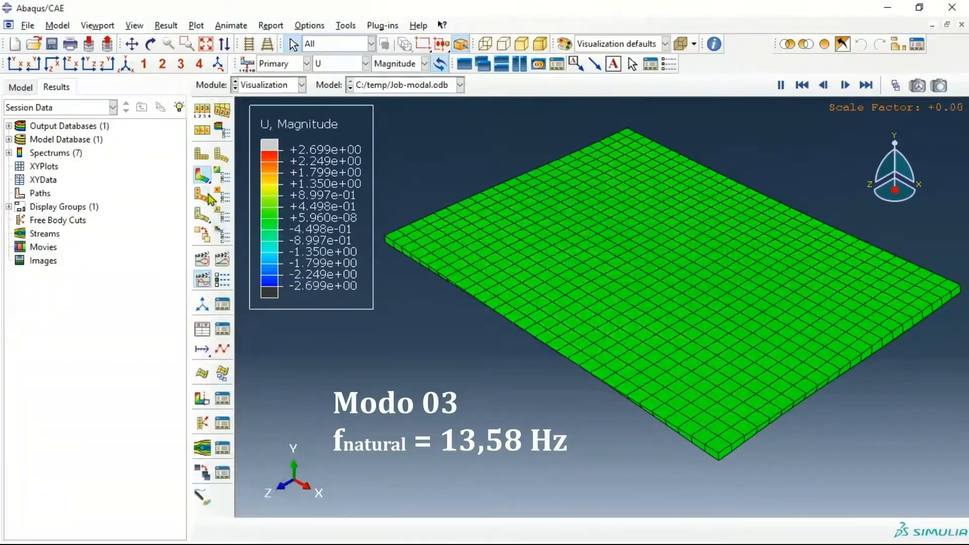
click(202, 154)
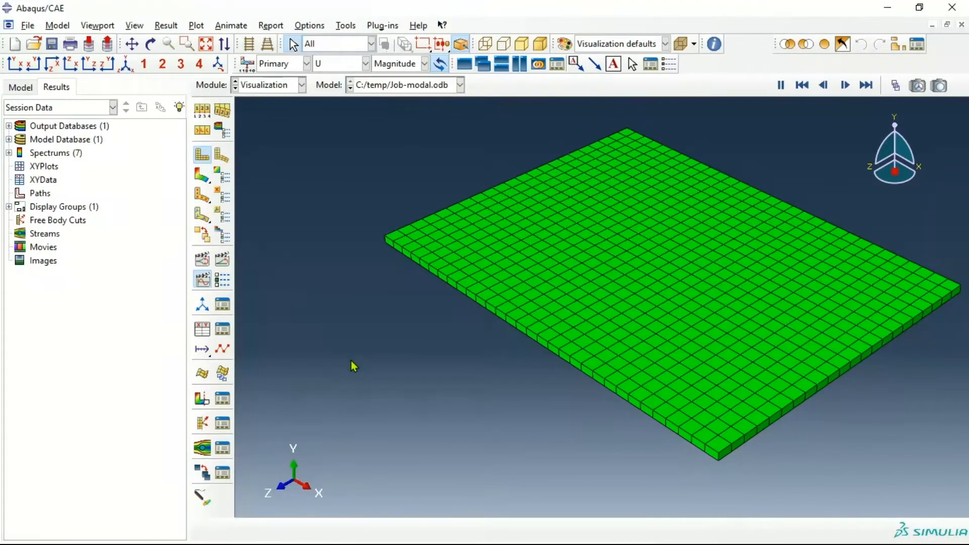